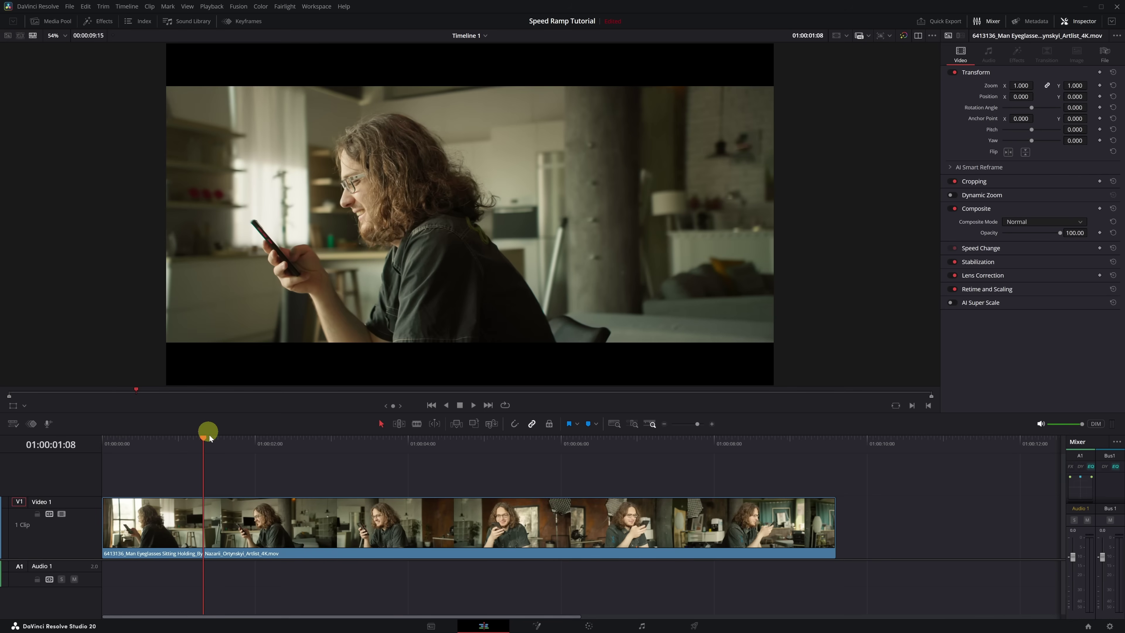
Select the Video 1 clip and turn on its Retime Controls, showing 100% speed
left_click(245, 513)
right_click(247, 521)
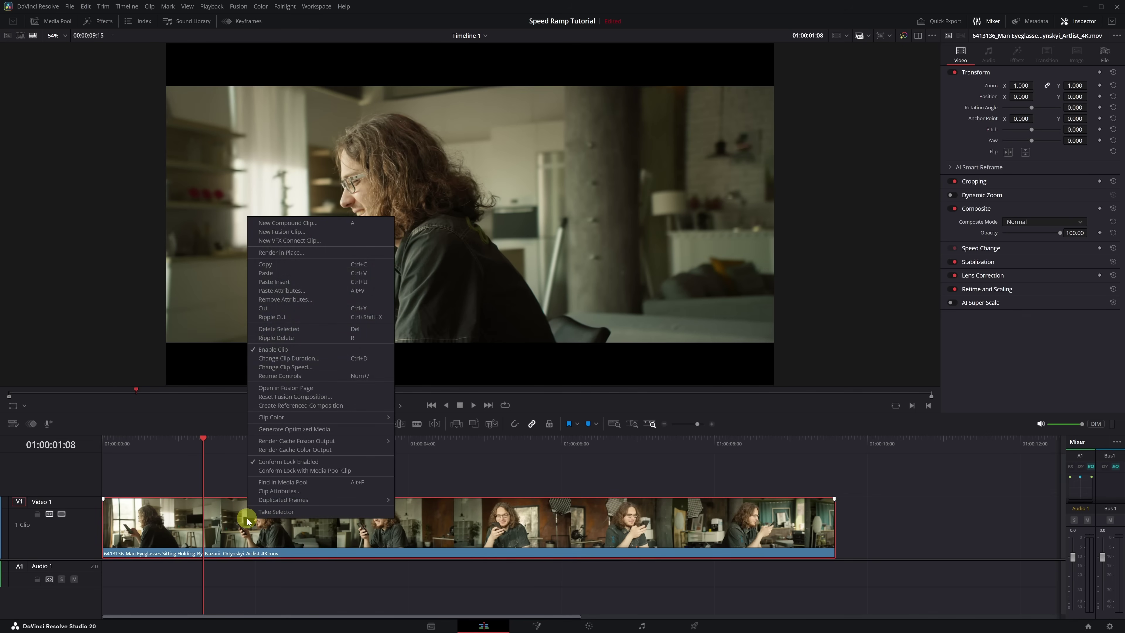
left_click(314, 377)
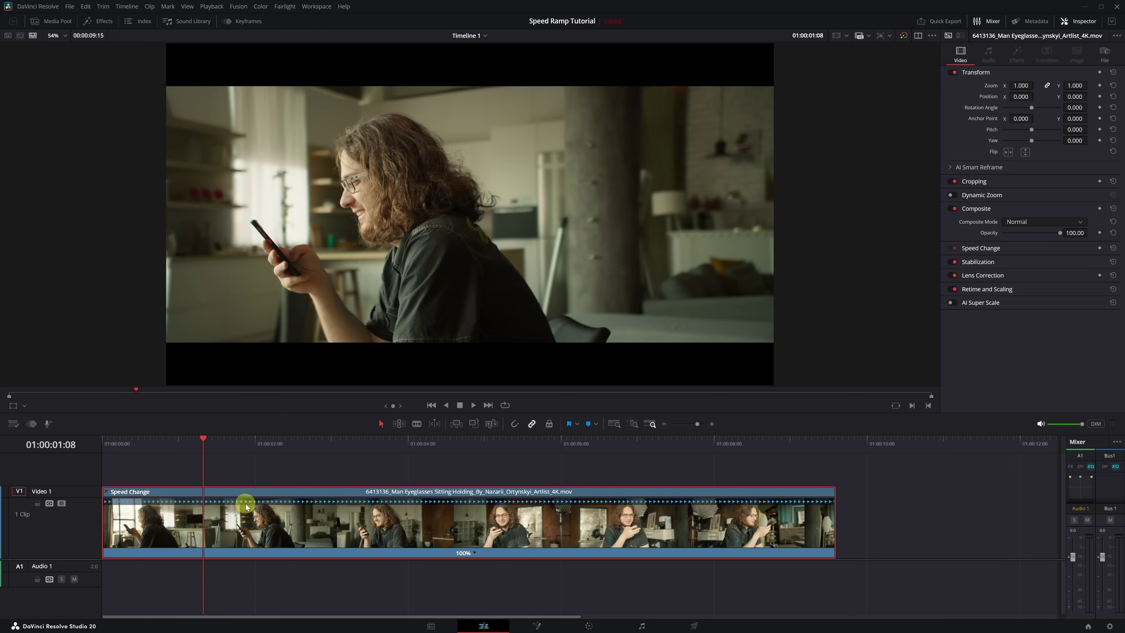
Show the Keyframes editor listing Retime Speed and Retime Frame, with the playhead near the clip start
left_click(238, 25)
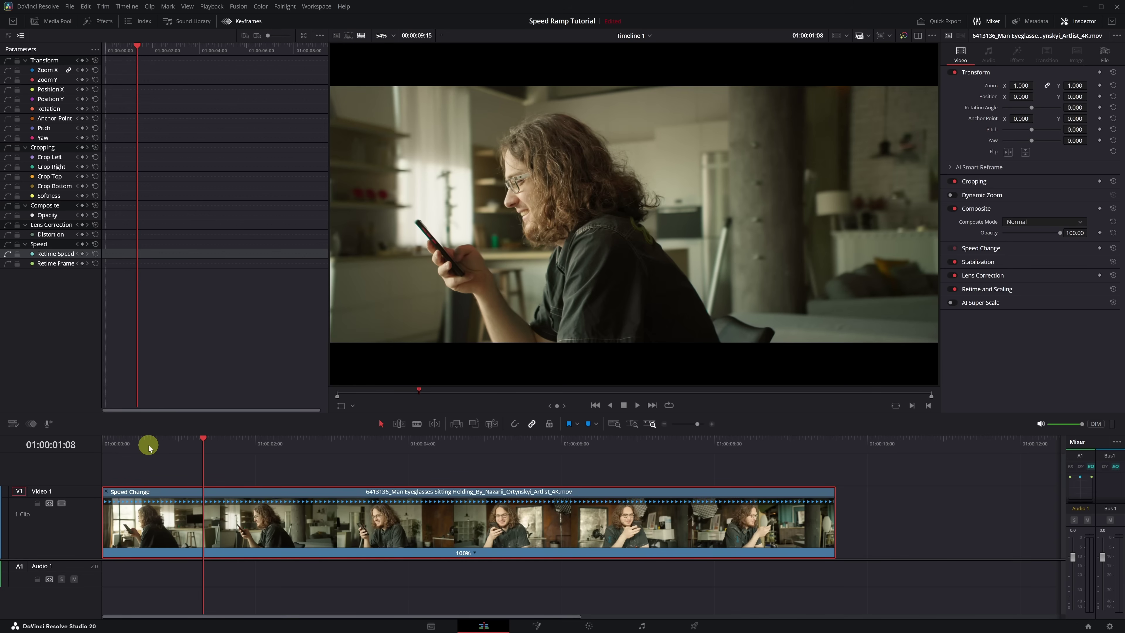
mouse_move(148, 447)
left_mouse_down()
mouse_move(102, 447)
mouse_move(208, 450)
left_mouse_up()
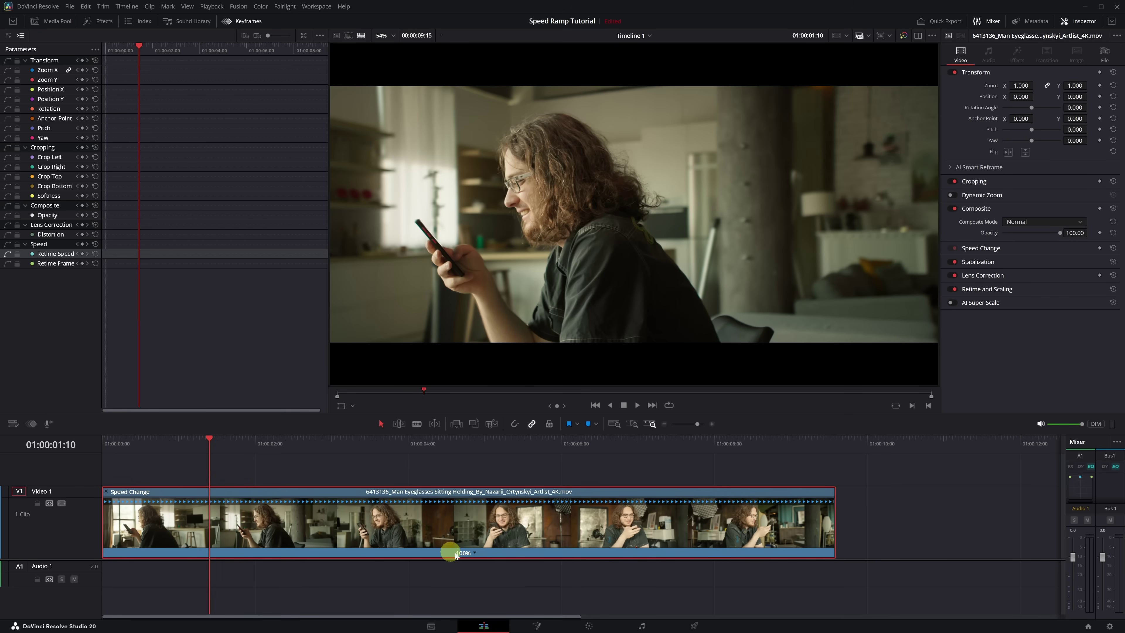
Add speed points at 01:00:01:10 and 01:00:03:18 on the clip
left_click(476, 553)
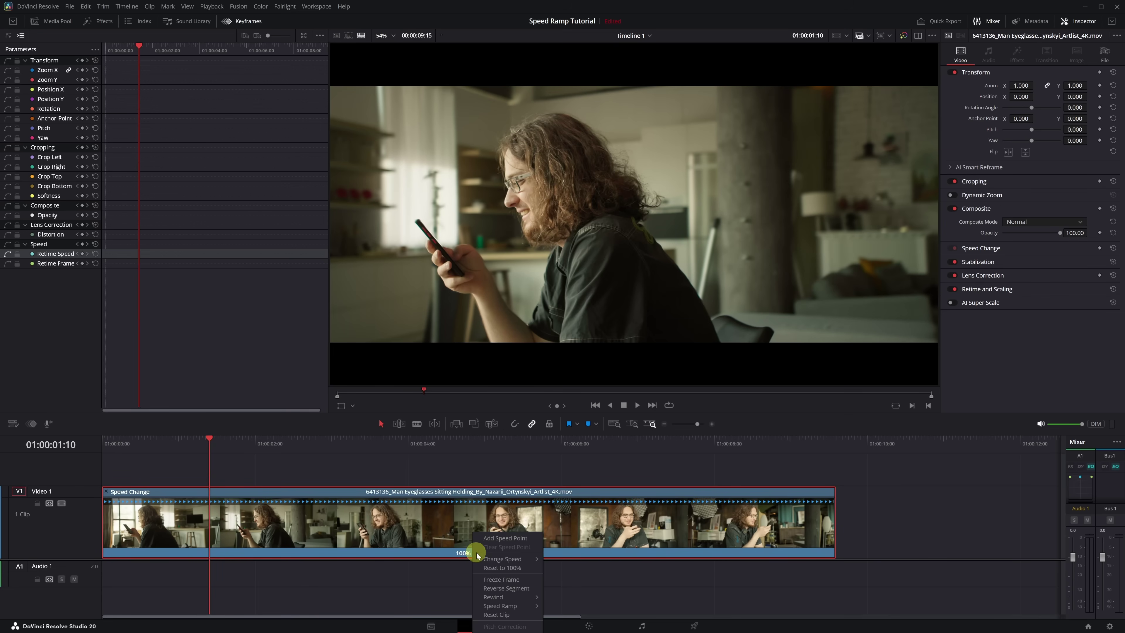
left_click(493, 538)
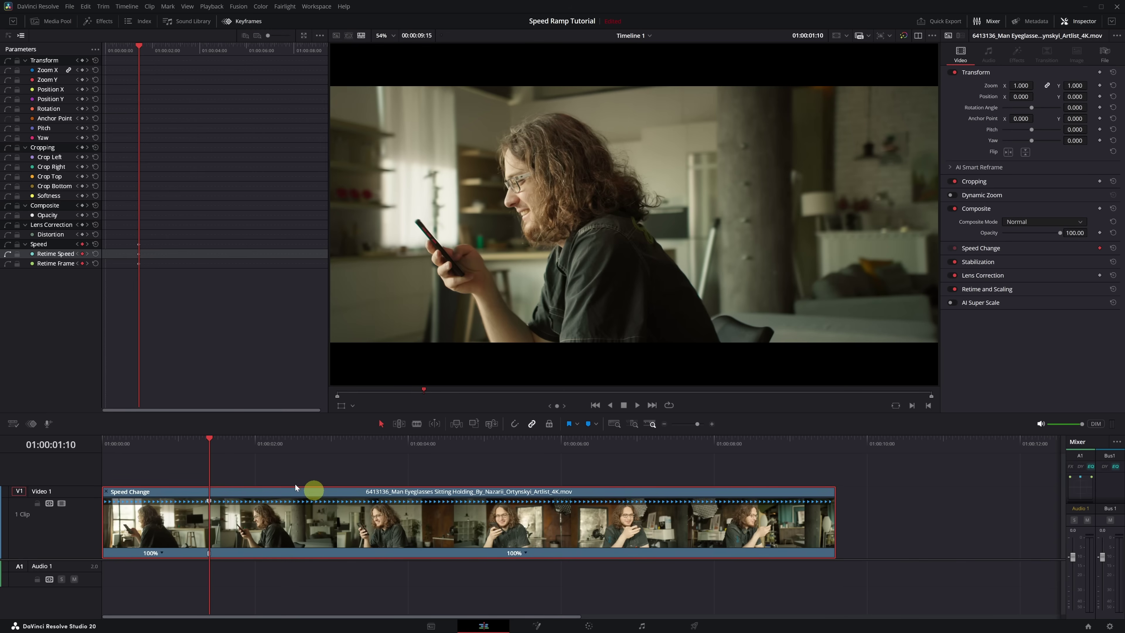
left_click(216, 440)
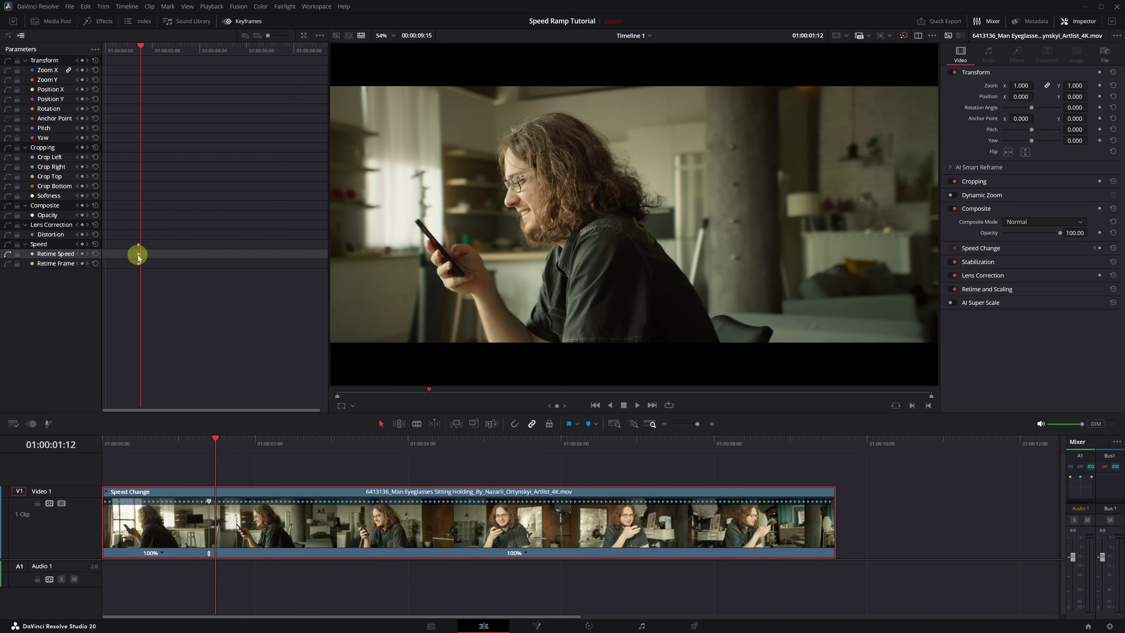
left_click(219, 438)
left_click_drag(220, 437, 388, 448)
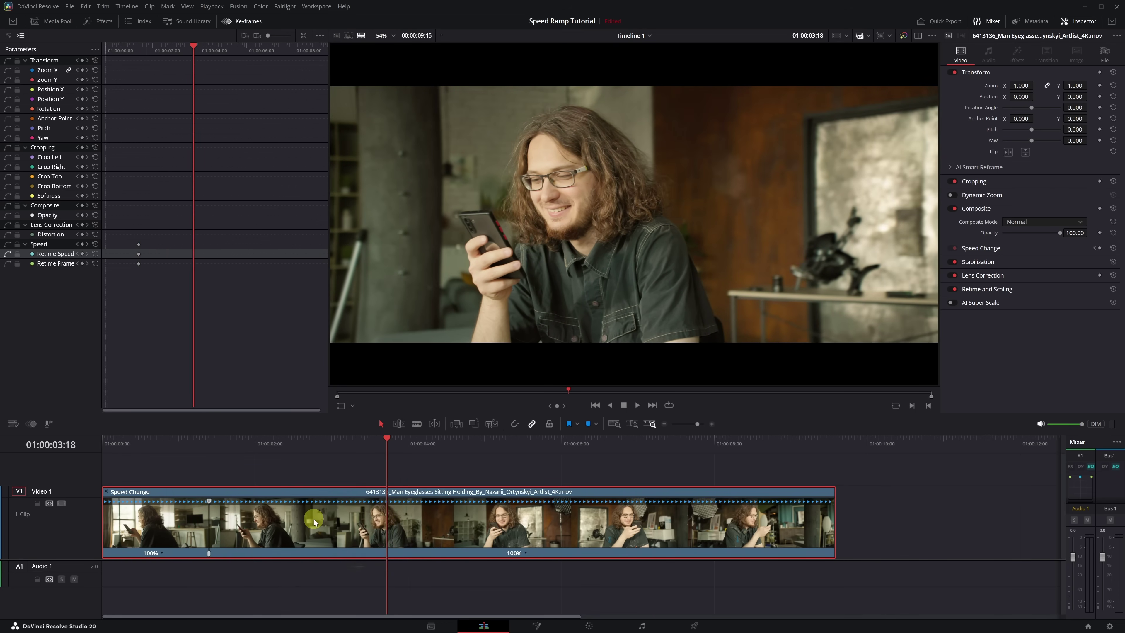
left_click(525, 552)
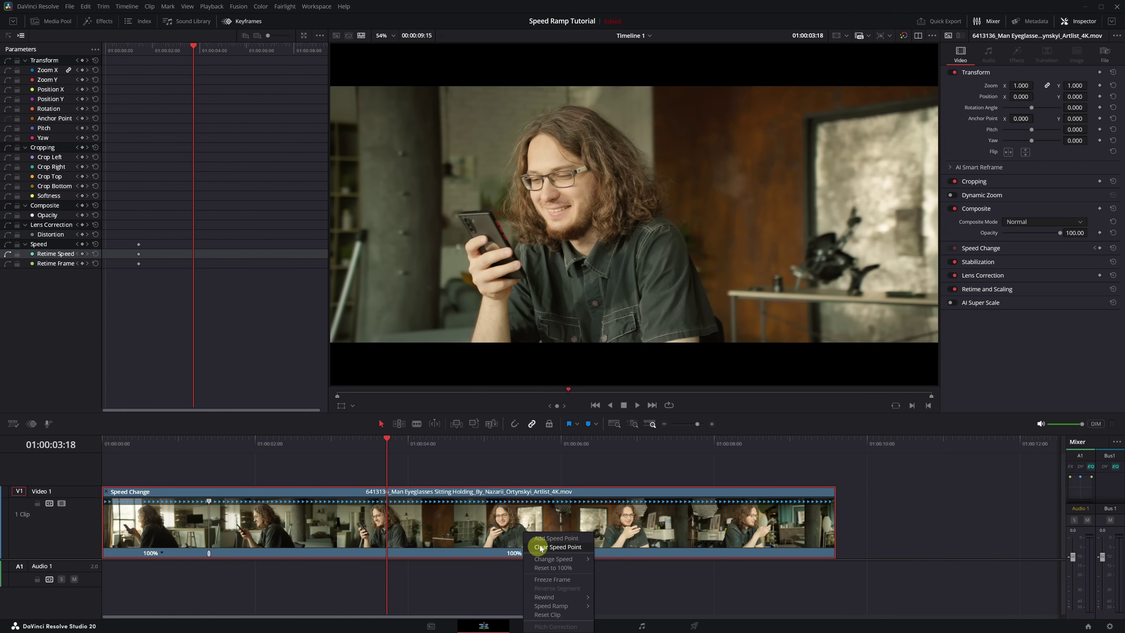
left_click(546, 537)
Set the middle section to 800% and play back from 01:00:00:11
left_click_drag(389, 442, 401, 443)
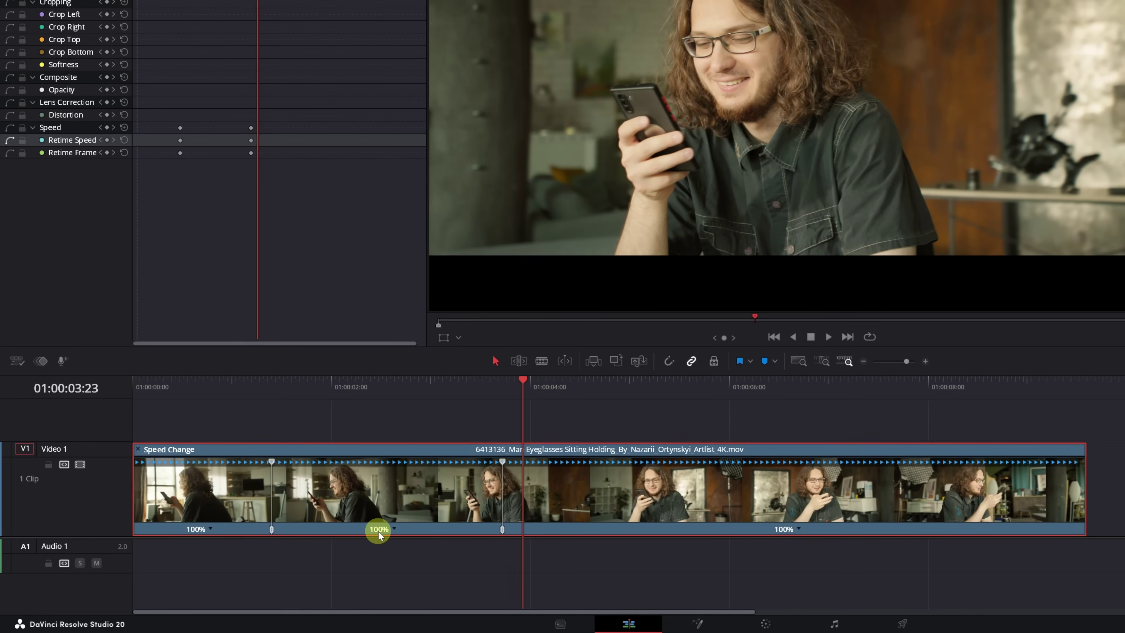
left_click(395, 531)
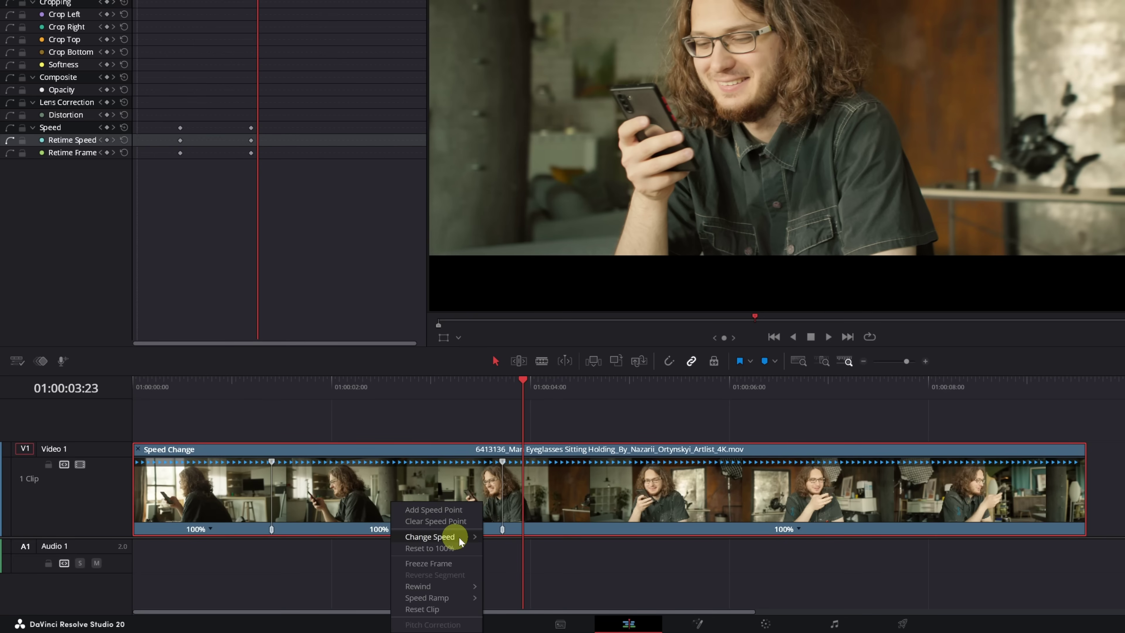
mouse_move(460, 537)
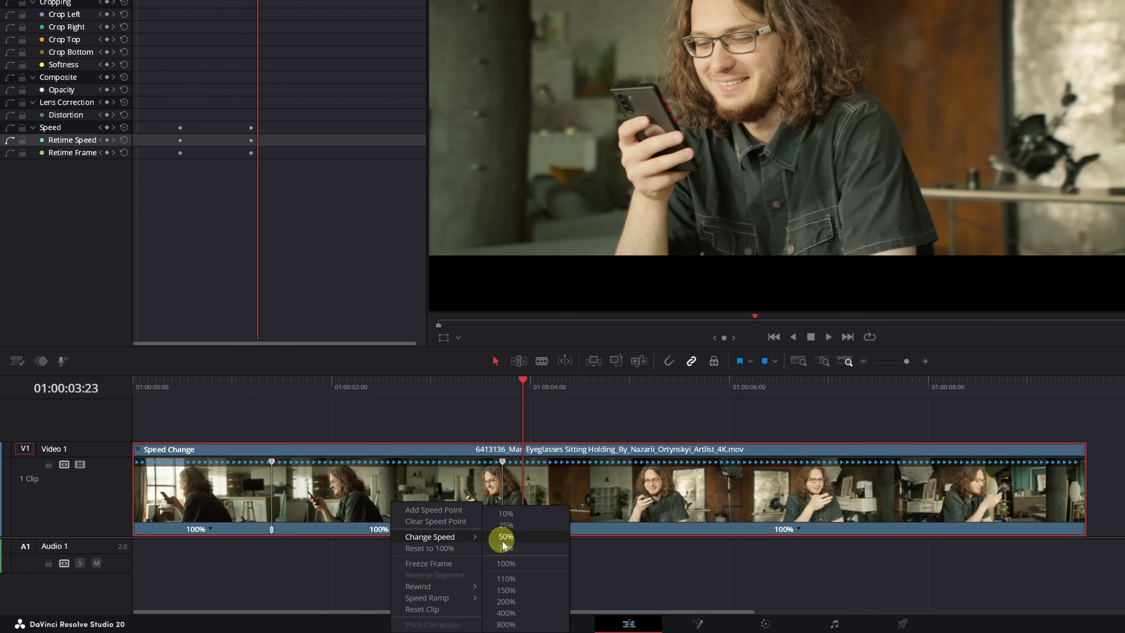
left_click(506, 624)
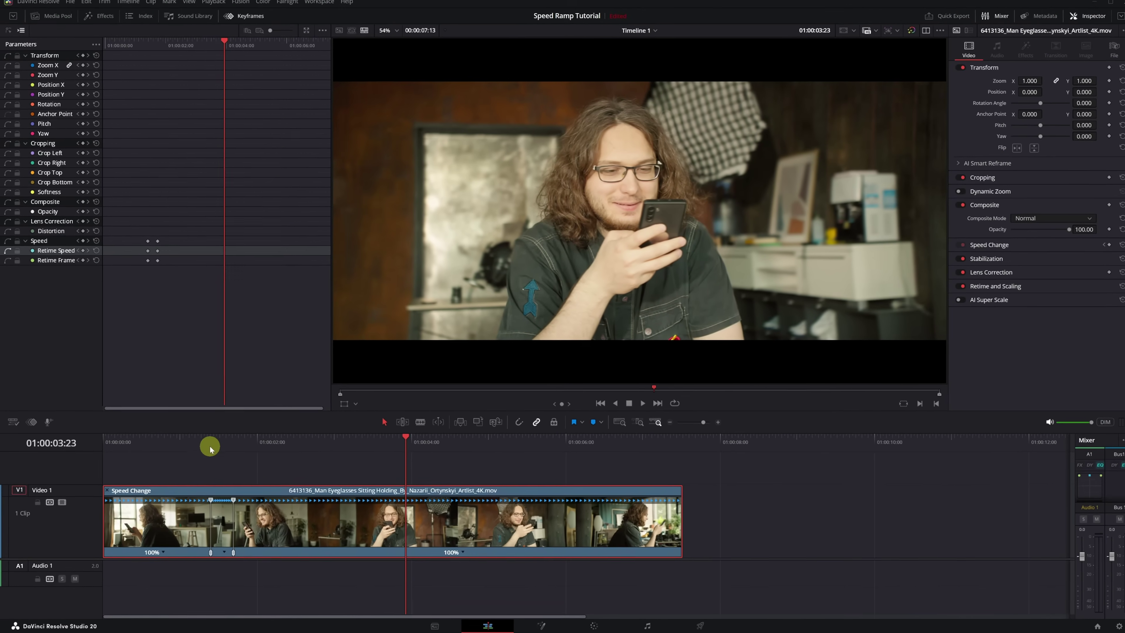
left_click(226, 389)
left_click_drag(173, 445, 136, 444)
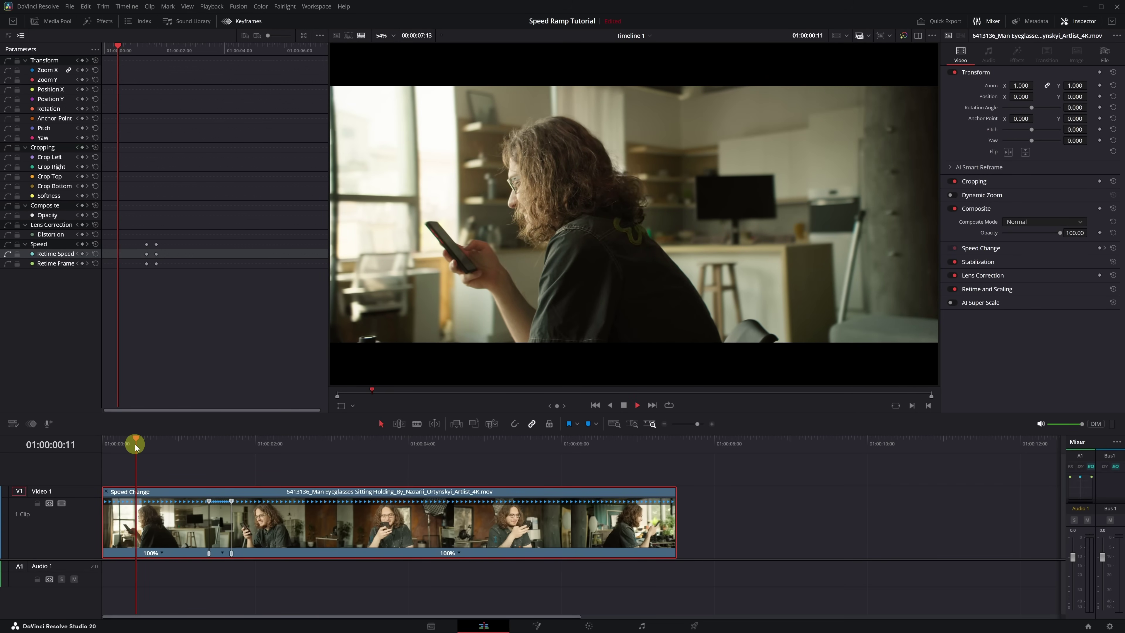
key("space")
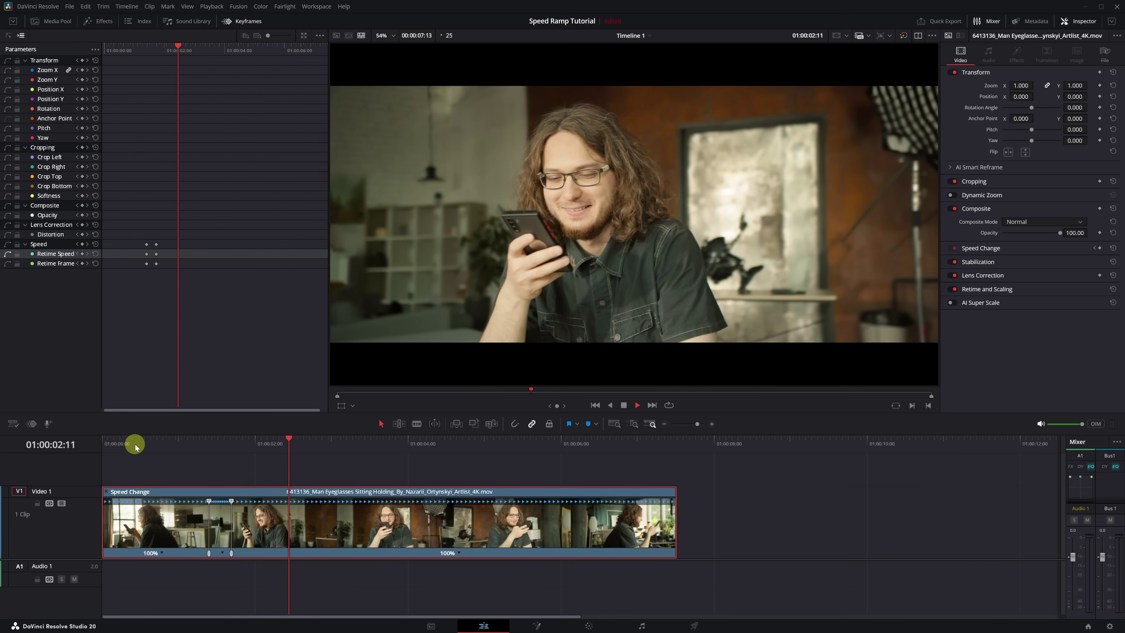
key("space")
Add speed points at 01:00:02:10 and one frame later, set that section to 800%, and play back
left_click_drag(181, 445, 635, 459)
left_click(454, 553)
left_click(476, 547)
left_click(487, 552)
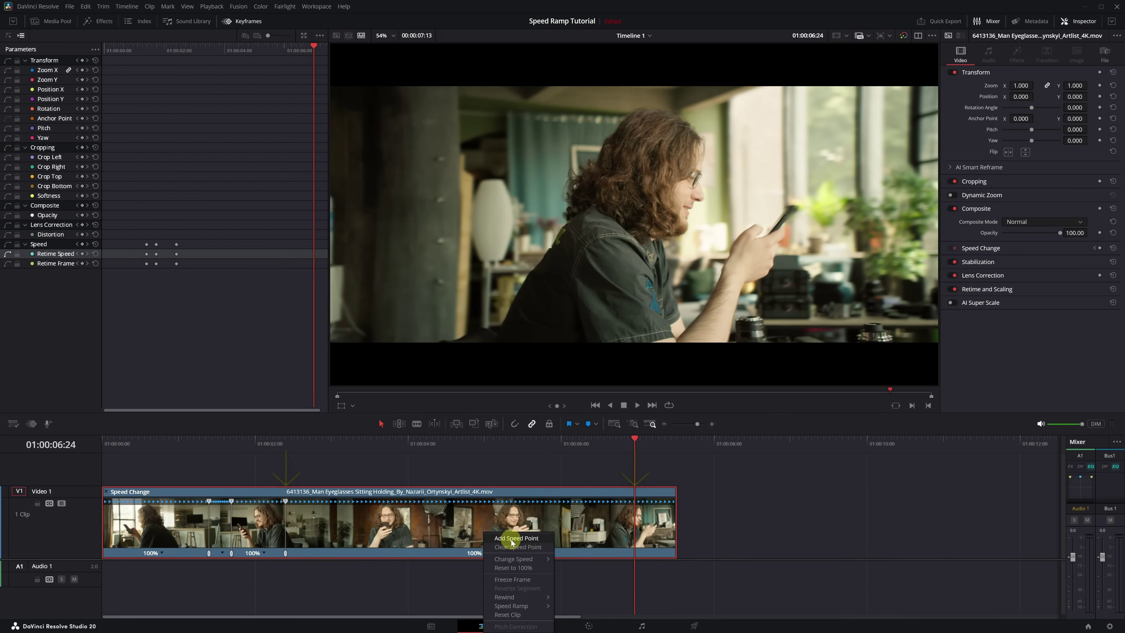
left_click(500, 538)
left_click(464, 553)
mouse_move(496, 559)
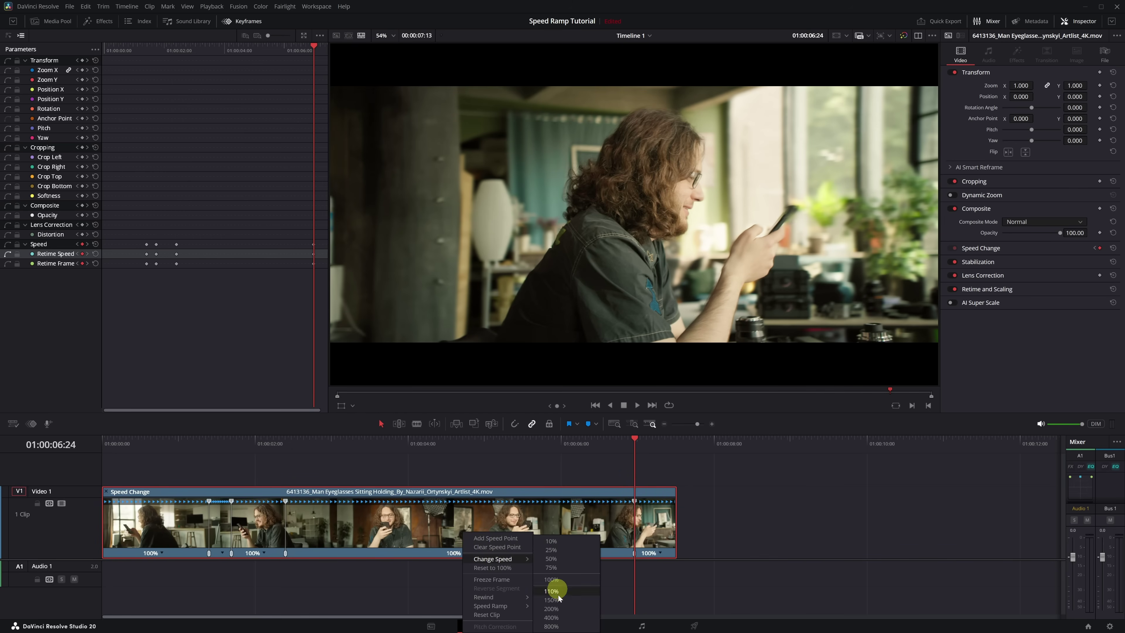
left_click(560, 624)
left_click_drag(146, 445, 128, 448)
key("space")
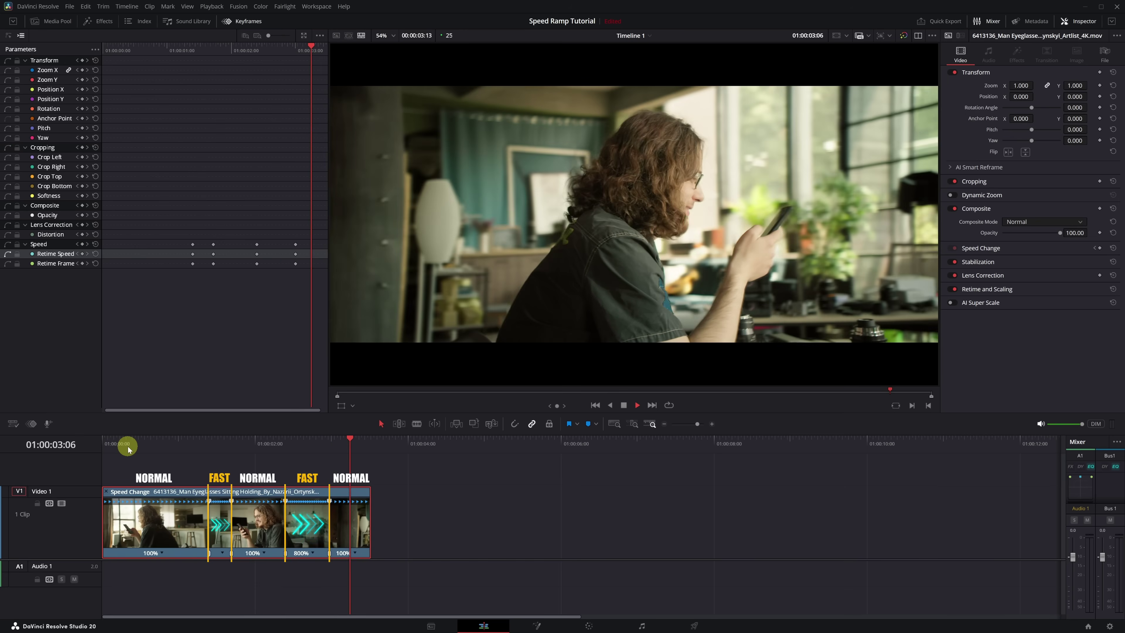
Drag the fast section's start boundary to the playhead at 01:00:00:23
key("space")
left_click(130, 444)
left_click_drag(130, 444, 171, 448)
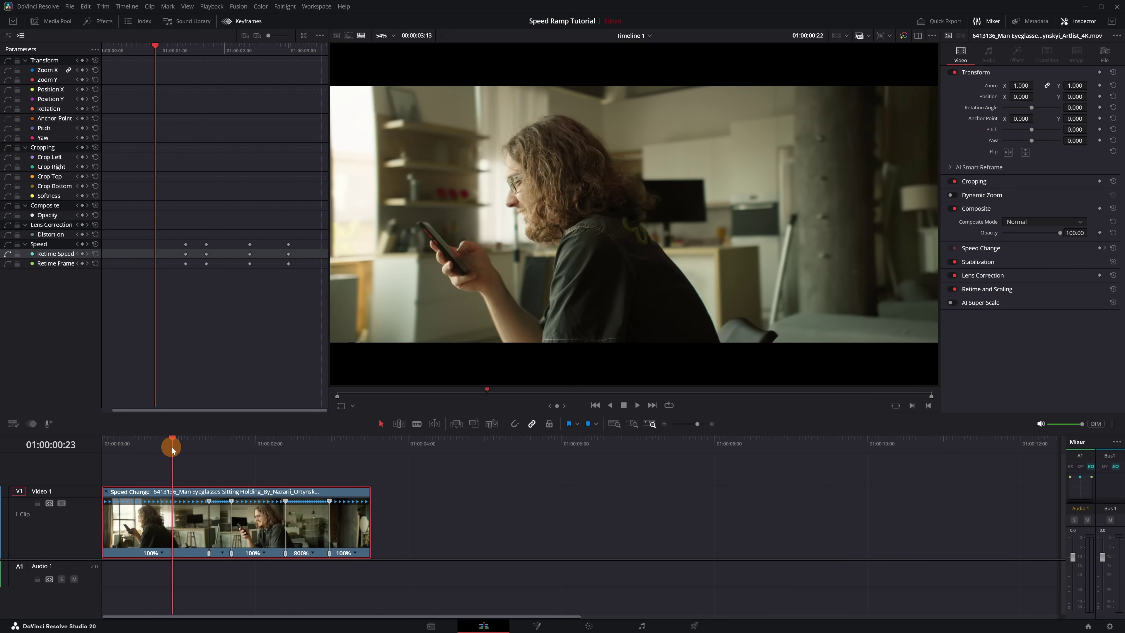
scroll(158, 530, "up", 5)
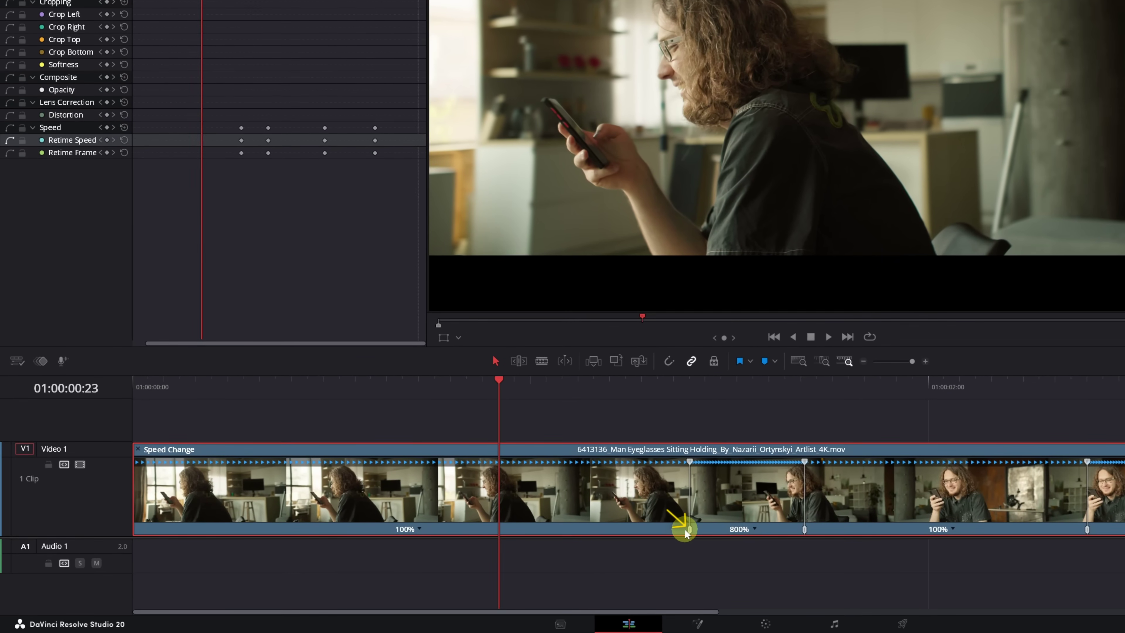
left_click_drag(689, 529, 498, 529)
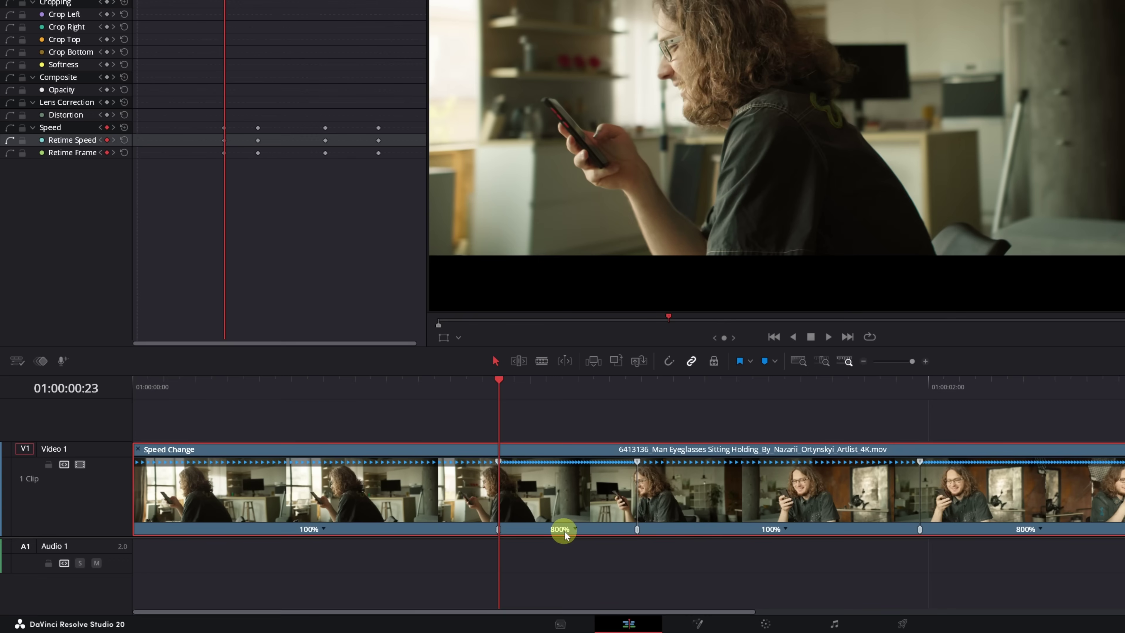
Shorten the fast section by moving its end speed point, then reapply Change Speed to it
left_click(637, 461)
left_click_drag(629, 462, 583, 463)
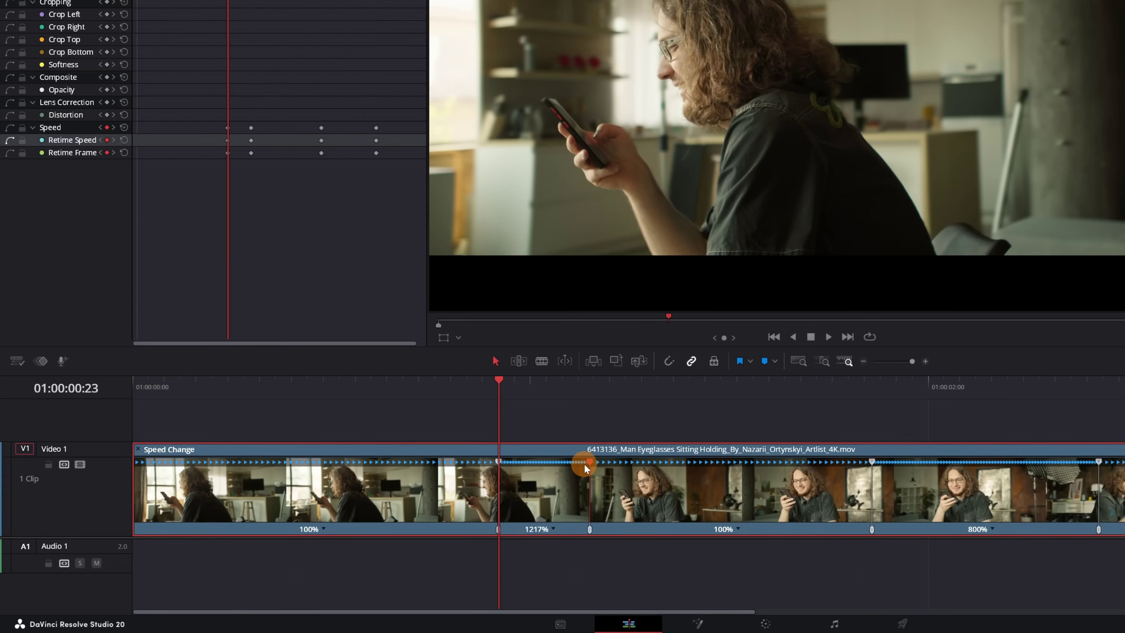
mouse_move(583, 463)
left_mouse_down()
mouse_move(671, 461)
mouse_move(587, 464)
left_mouse_up()
left_click(553, 529)
mouse_move(588, 537)
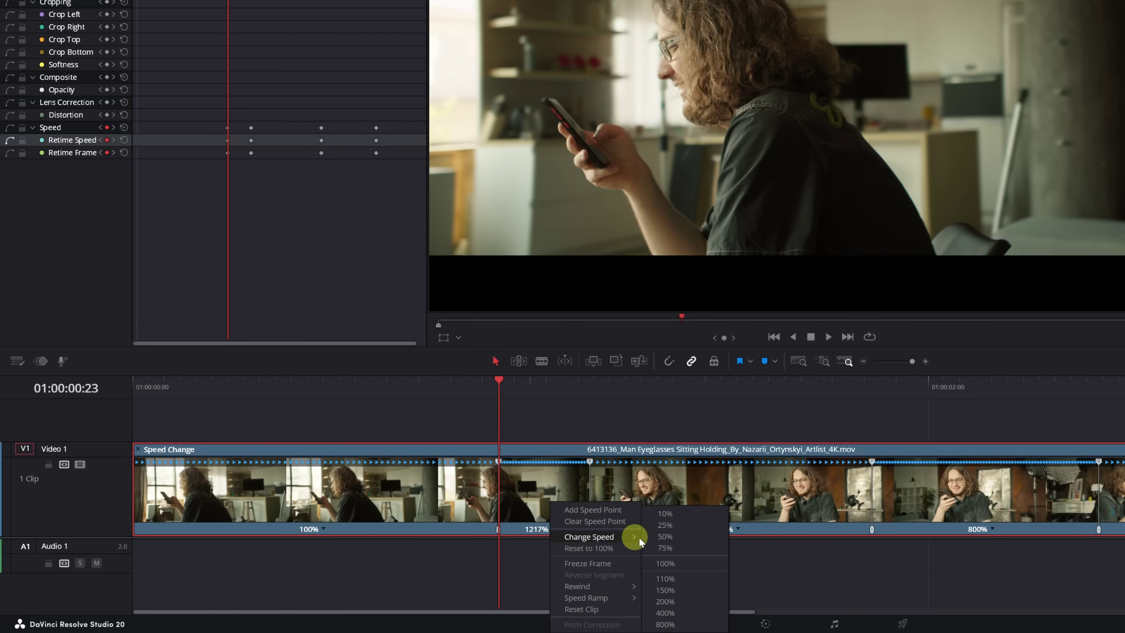
left_click(665, 624)
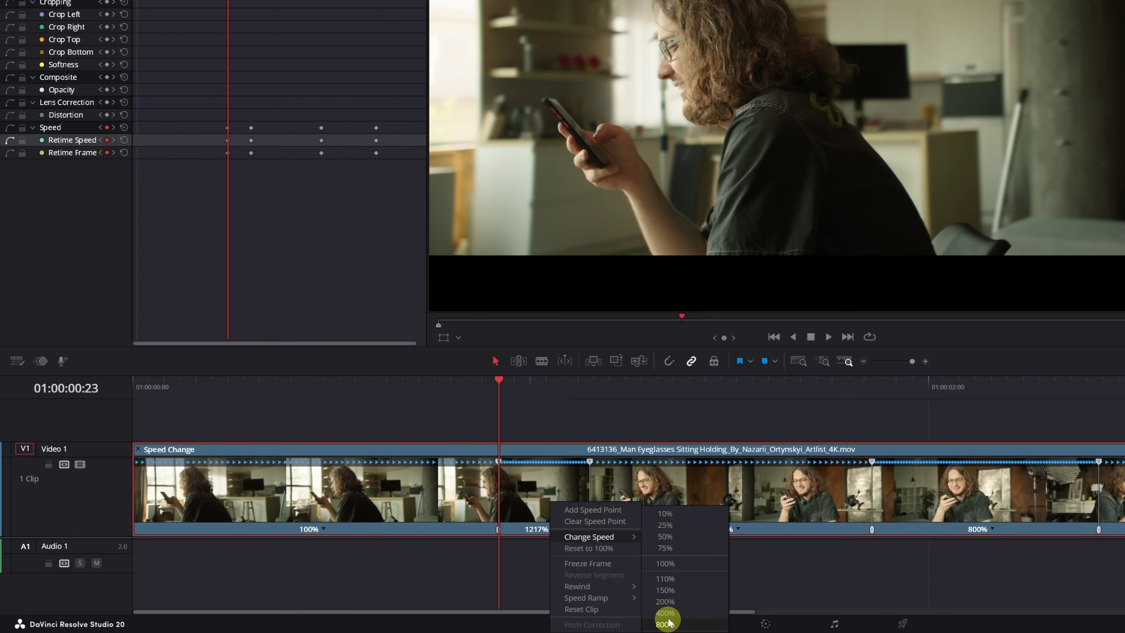
Play the ramped clip from the start, replaying the first fast section from 01:00:00:23
left_click(434, 384)
left_click_drag(435, 384, 147, 394)
key("space")
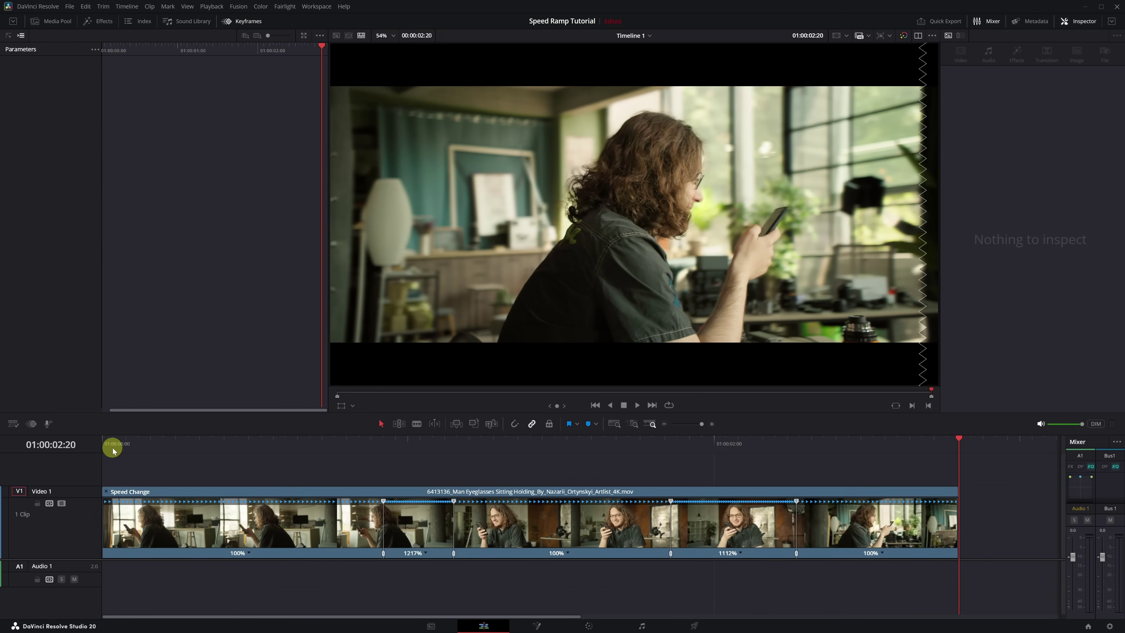
left_click(349, 442)
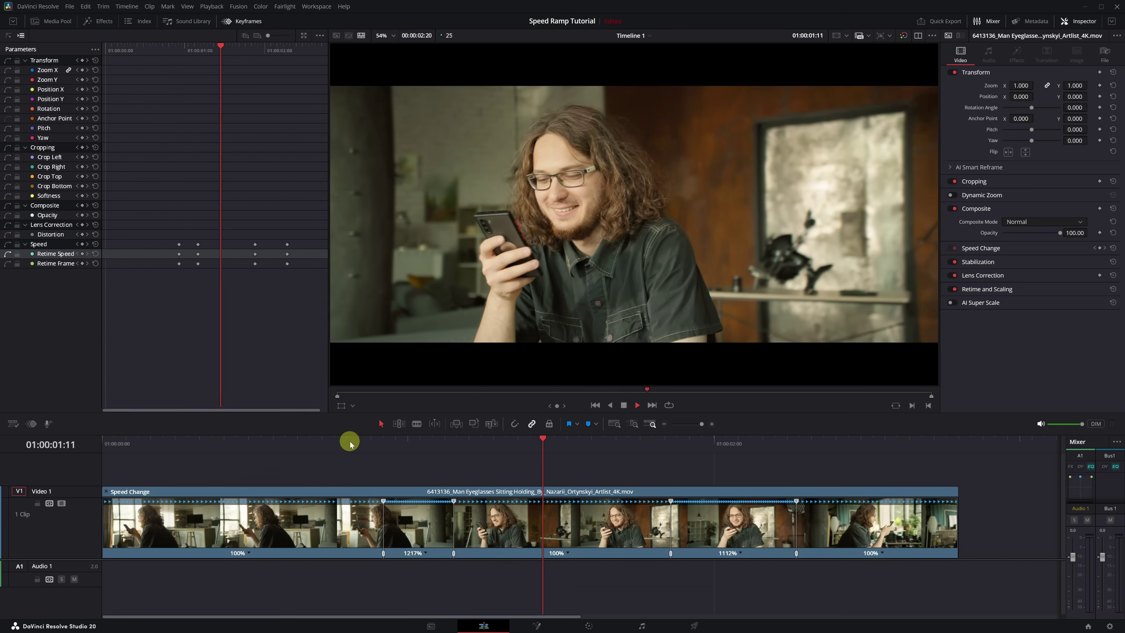
key("space")
left_click(350, 442)
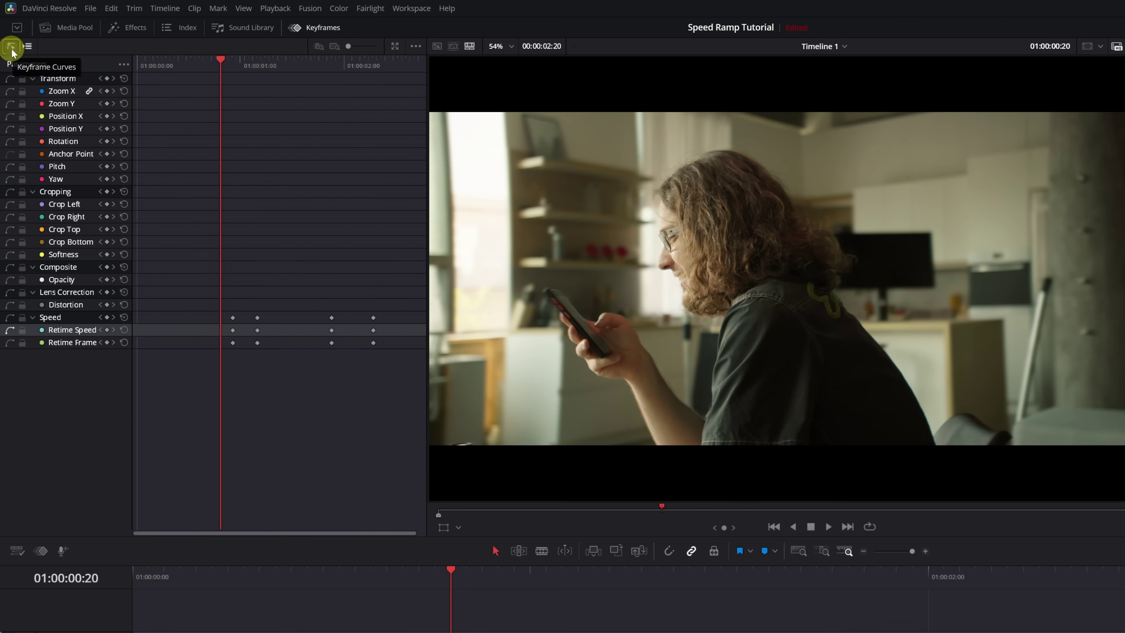
Show Retime Speed as a curve and marquee-select the four step keyframes
left_click(12, 47)
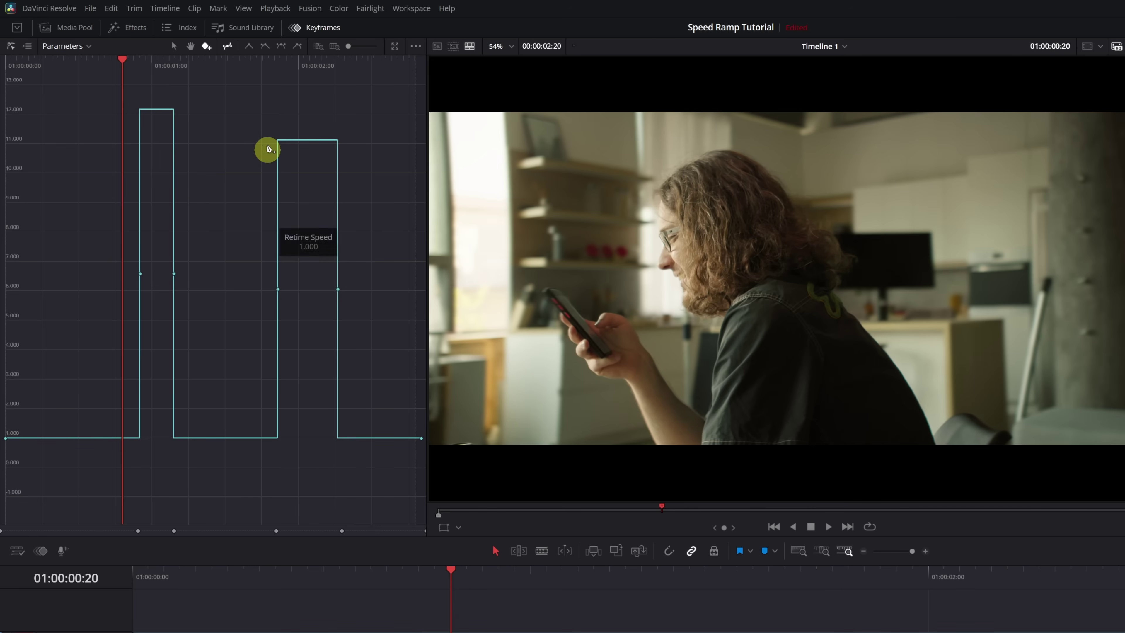
left_click_drag(371, 239, 83, 319)
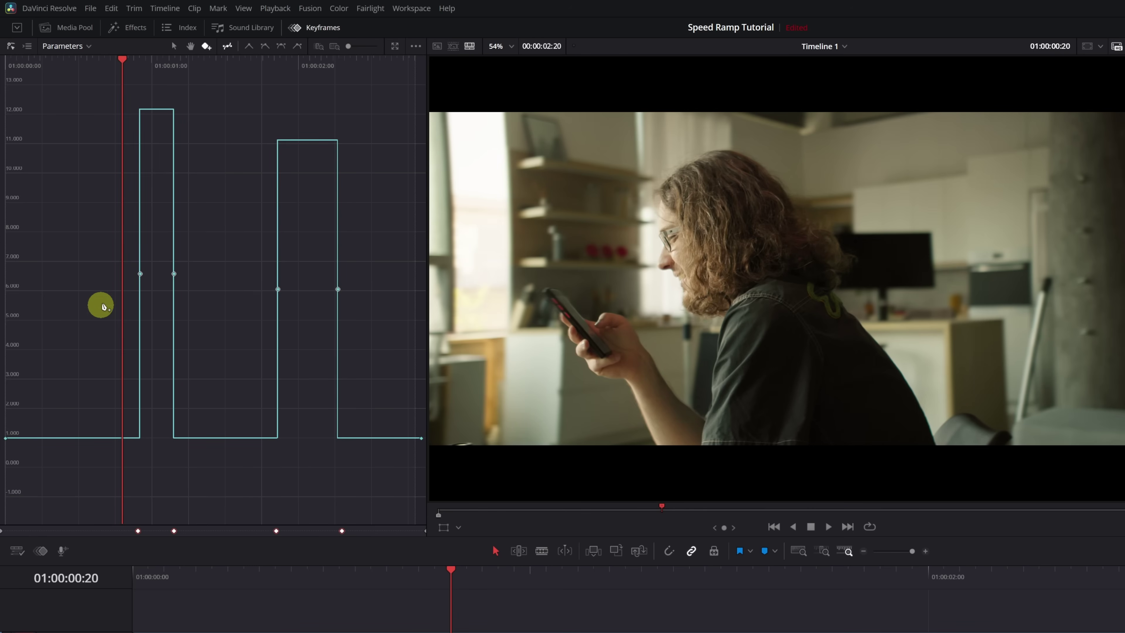
Apply Ease In and Out to the speed keyframes and make the first ramp's fall more gradual
left_click(281, 47)
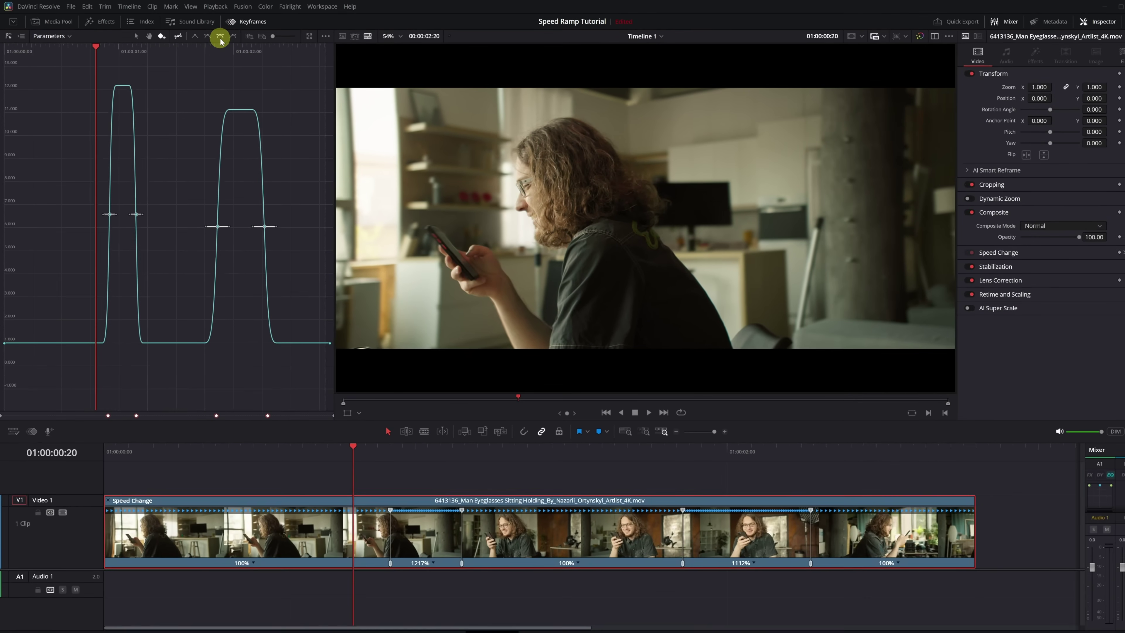
left_click_drag(268, 37, 270, 38)
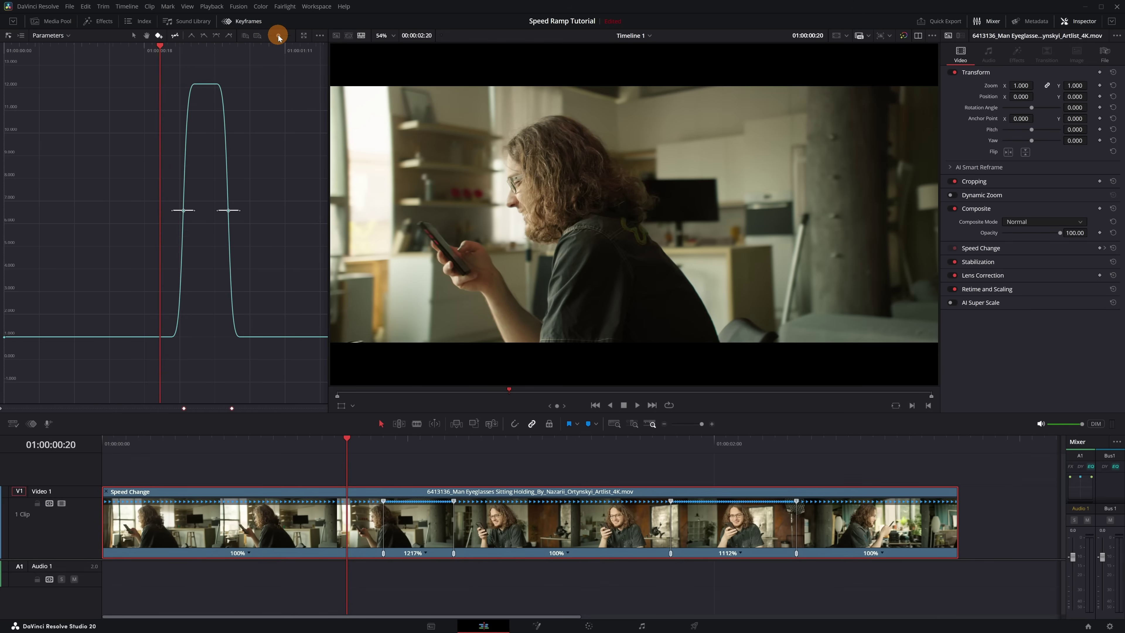
left_click_drag(278, 38, 289, 36)
left_click_drag(221, 256, 48, 256)
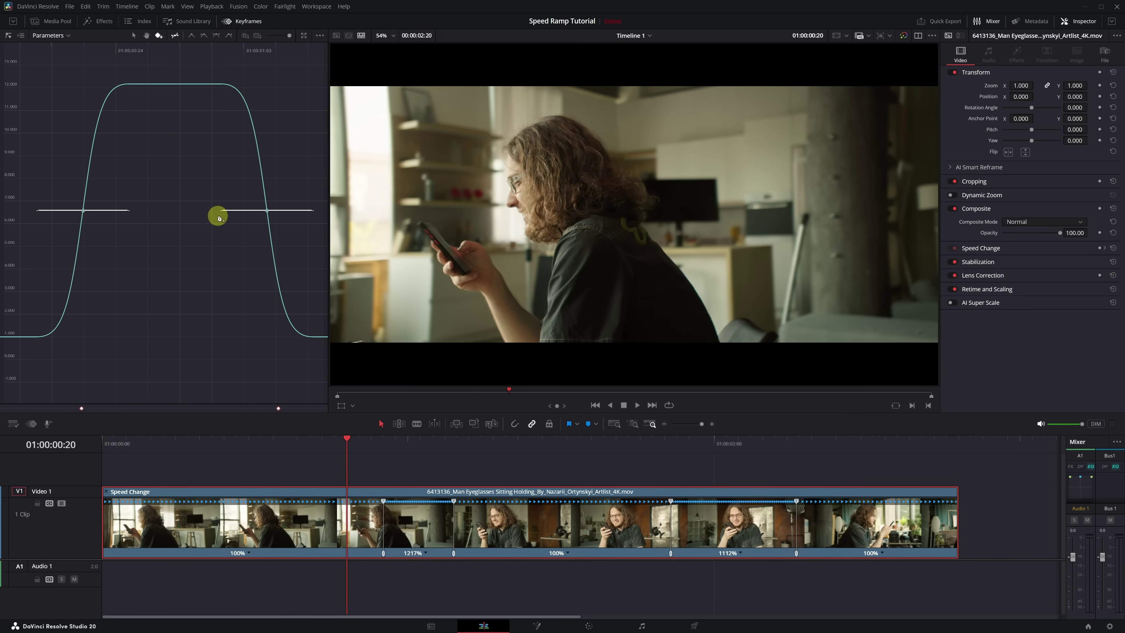
left_click_drag(221, 211, 194, 212)
left_click(83, 211)
Ease the second ramp's rise and fall, then fit the whole curve and return to the start
scroll(116, 133, "down", 3)
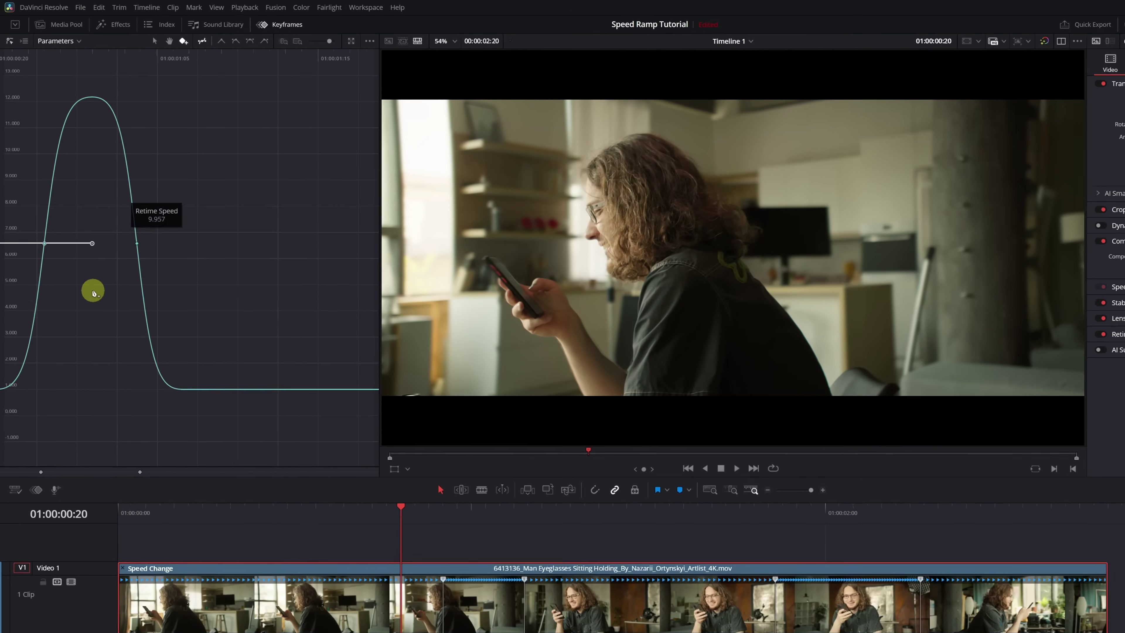
scroll(81, 310, "left", 3)
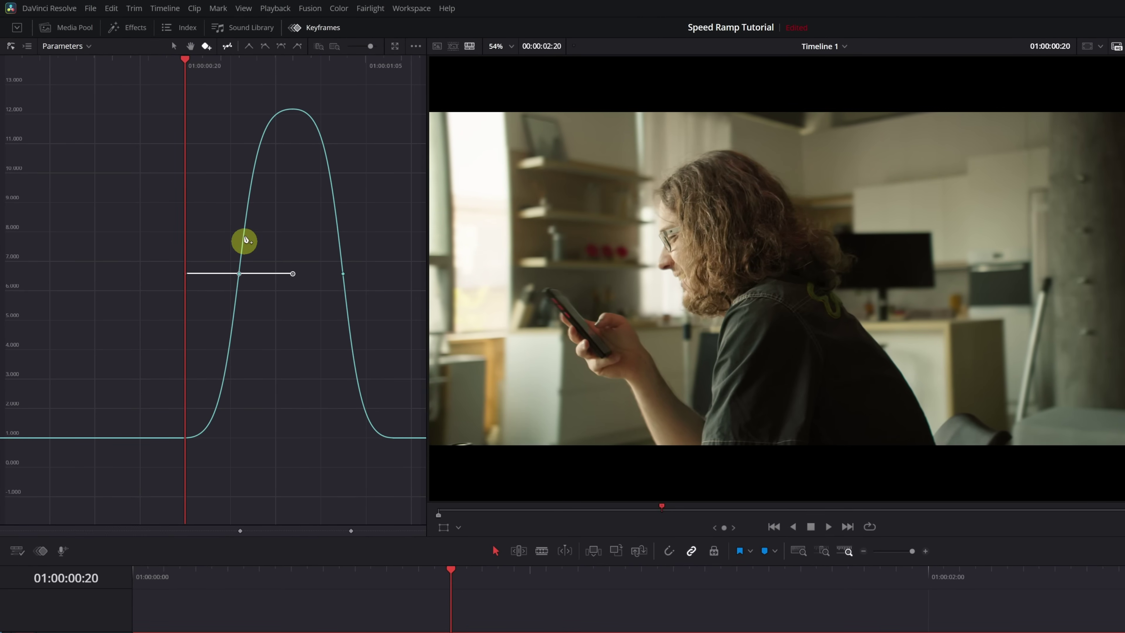
scroll(359, 286, "right", 1)
left_click_drag(359, 286, 8, 276)
left_click_drag(327, 314, 230, 291)
left_click(121, 289)
left_click(307, 289)
left_click_drag(354, 290, 398, 296)
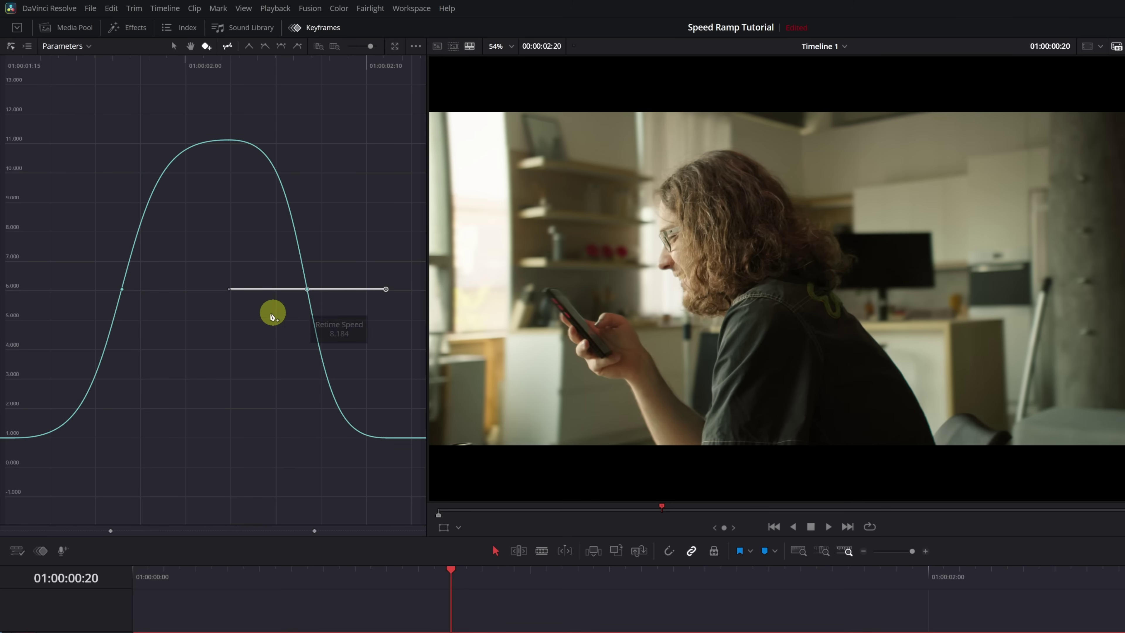
key("shift+z")
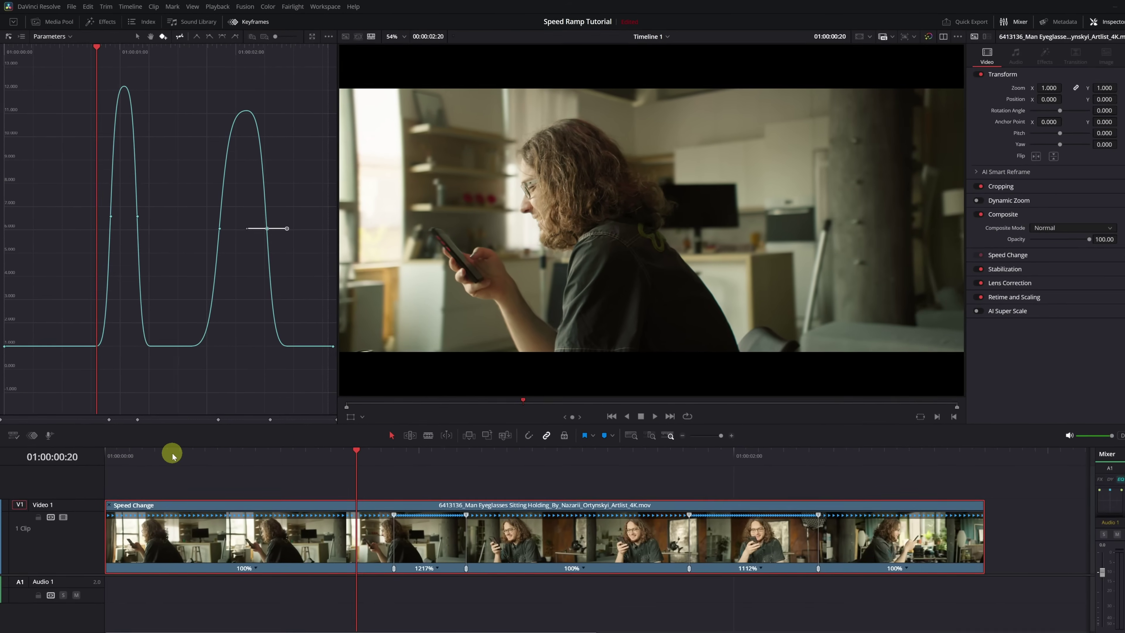
left_click(134, 578)
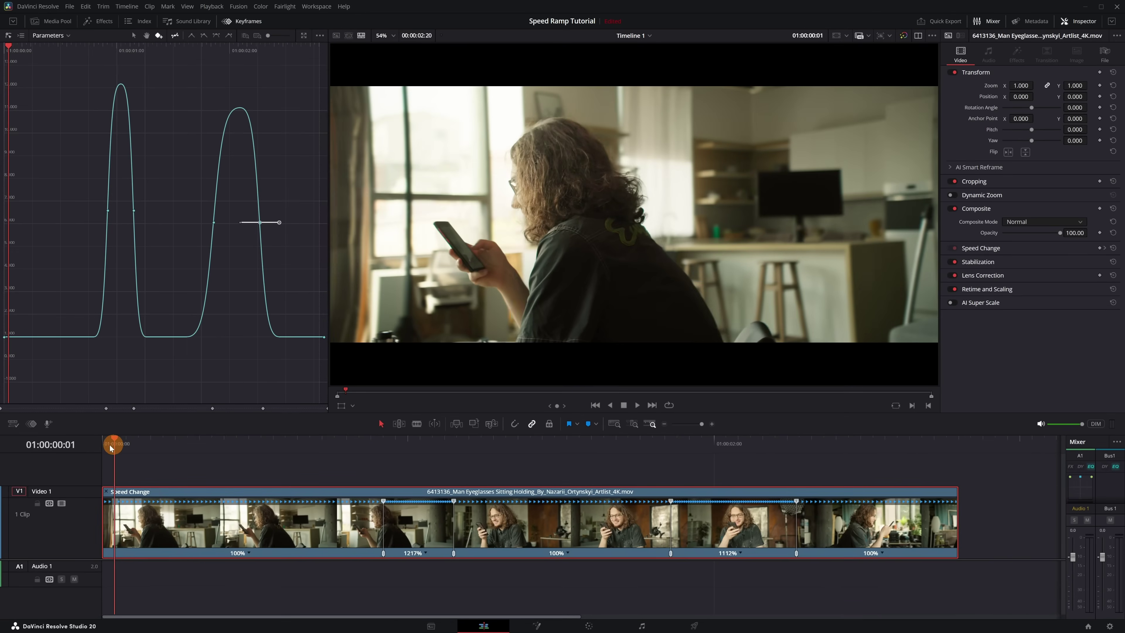
Play the eased ramped clip and stop at 01:00:00:23
key("space")
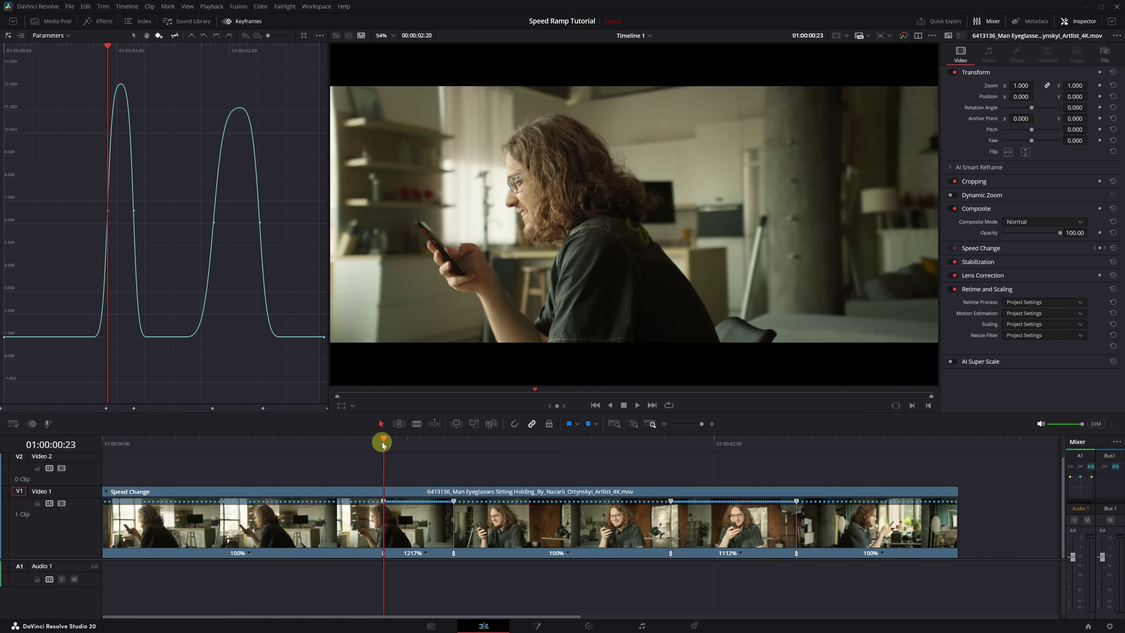
left_click(422, 535)
Blade the clip at the start and end of both fast sections, then zoom the timeline out
left_click(416, 423)
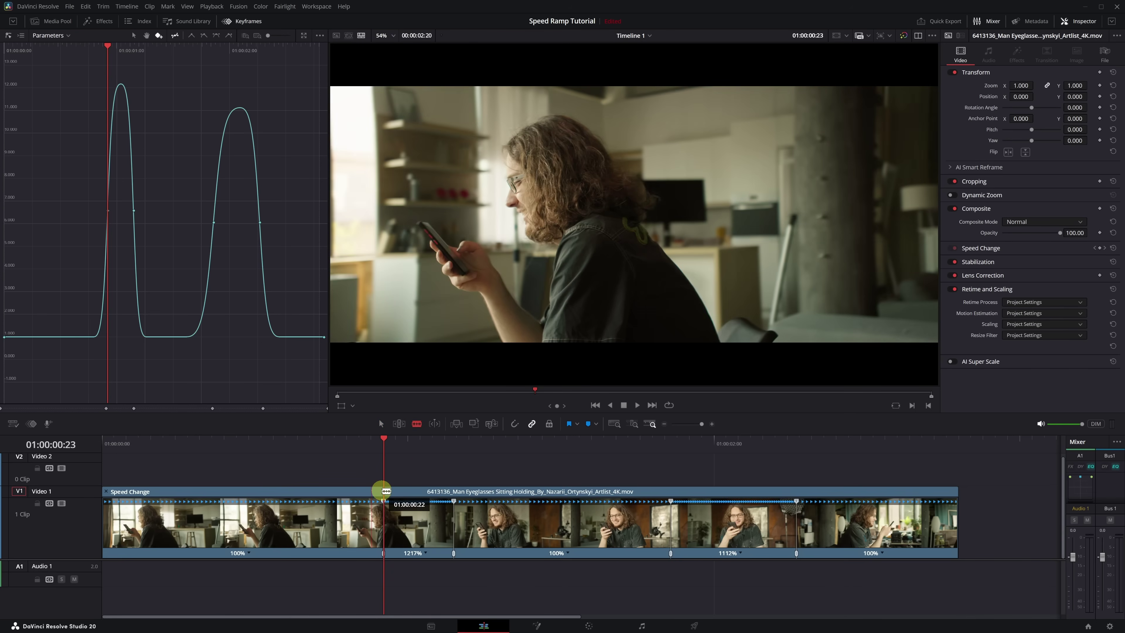
left_click(383, 490)
left_click_drag(384, 442, 630, 456)
left_click(481, 510)
left_click(630, 510)
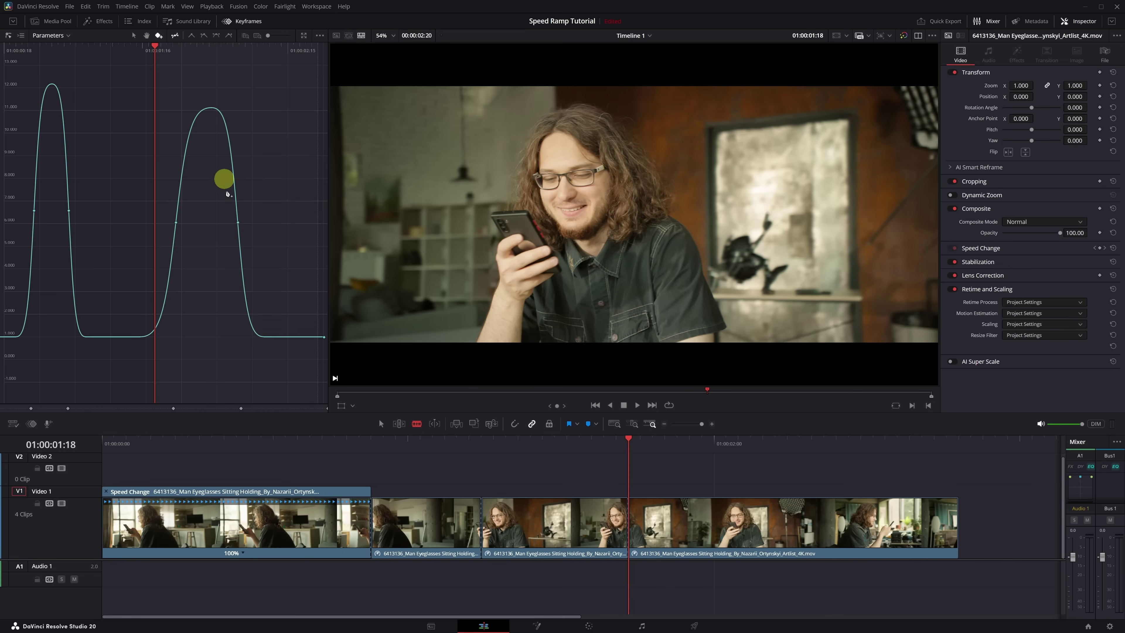
left_click_drag(628, 439, 814, 453)
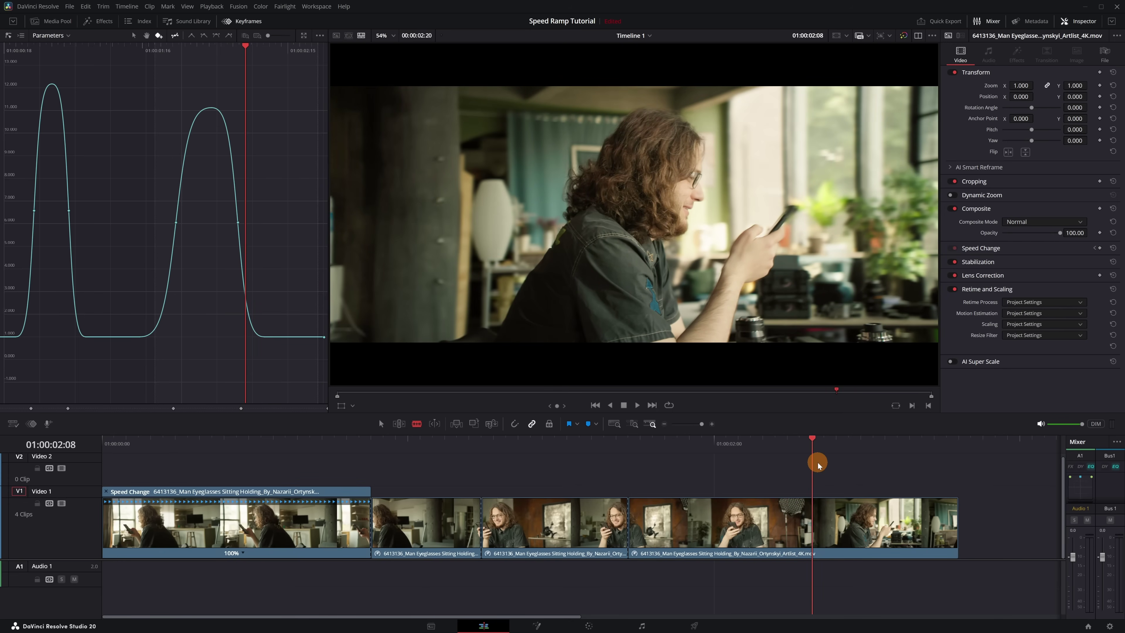
left_click(814, 511)
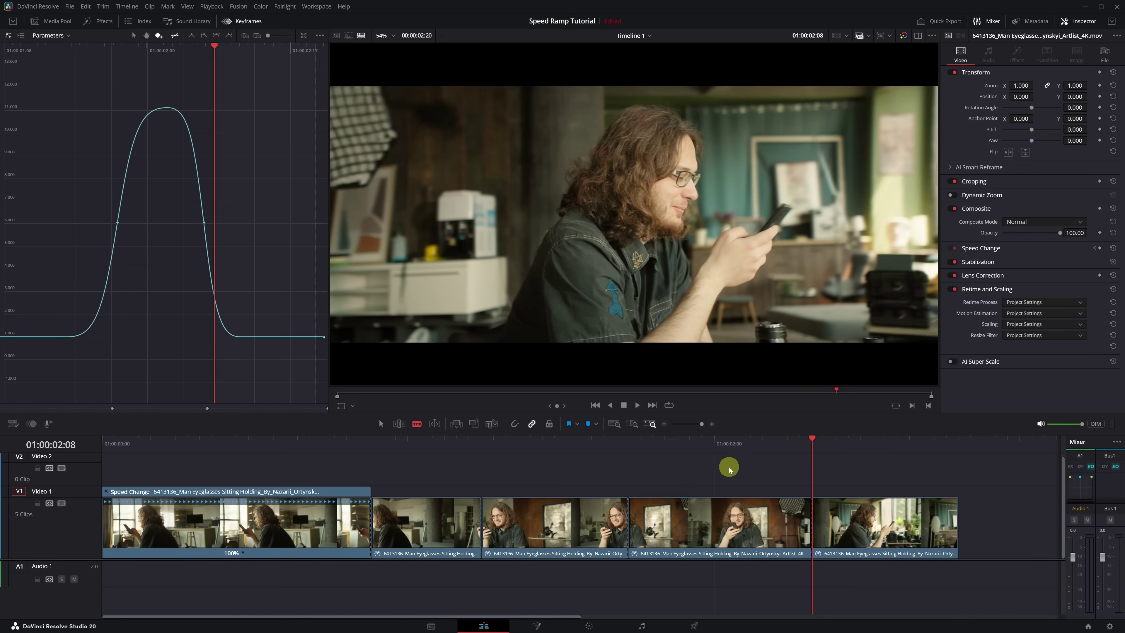
key("ctrl+minus")
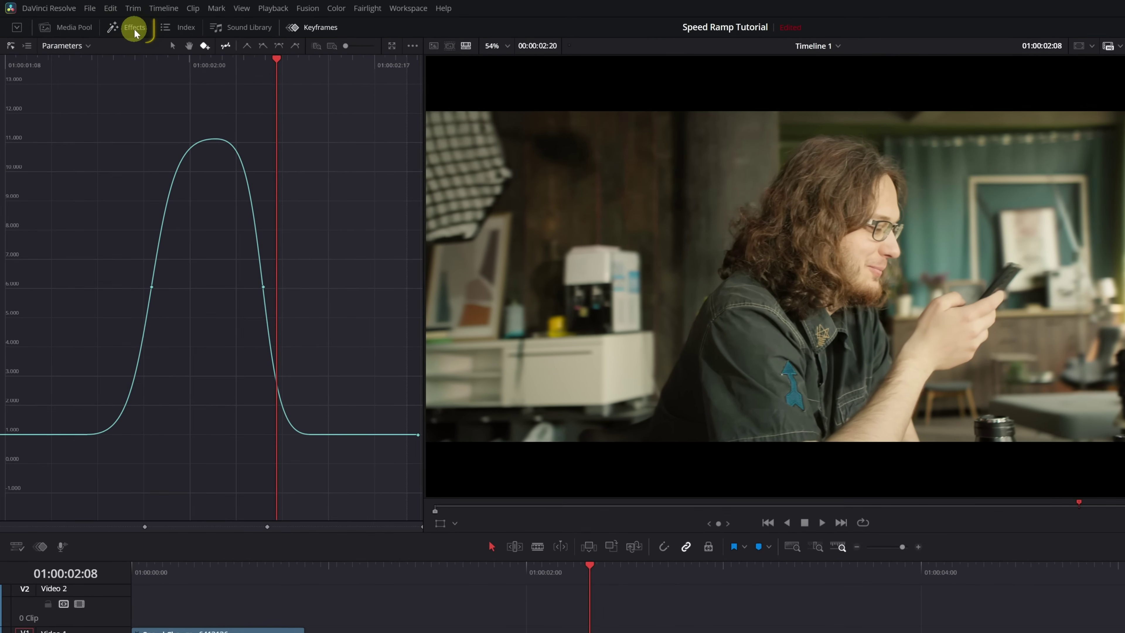
Search the Open FX effects library for 'motio' to find Motion Blur
left_click(105, 23)
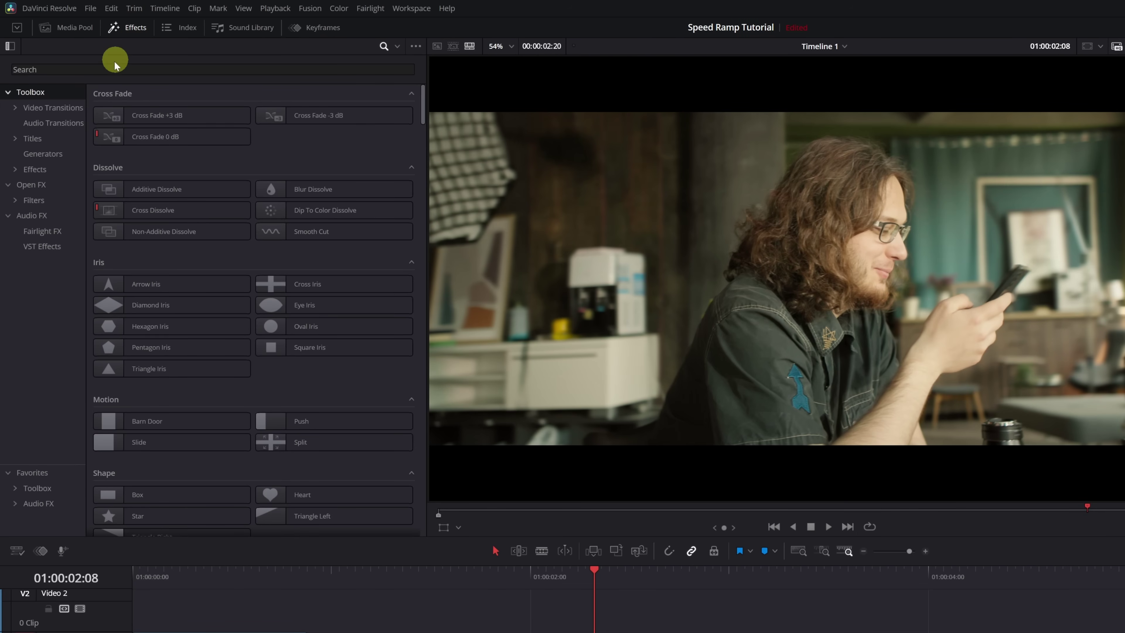
left_click(28, 189)
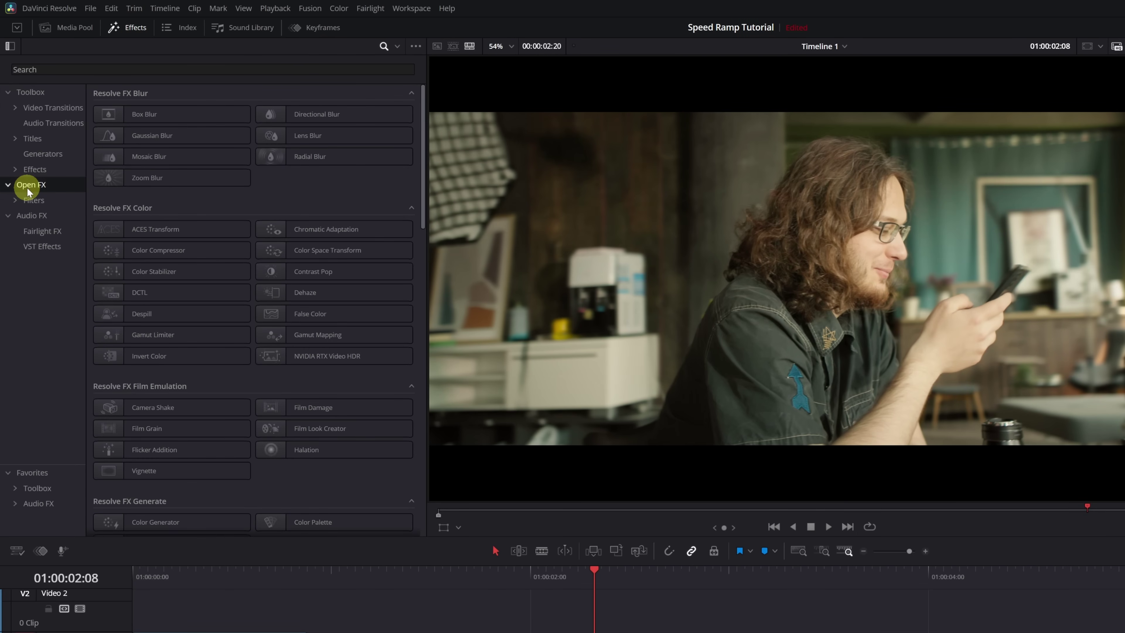
left_click(102, 70)
type("motion")
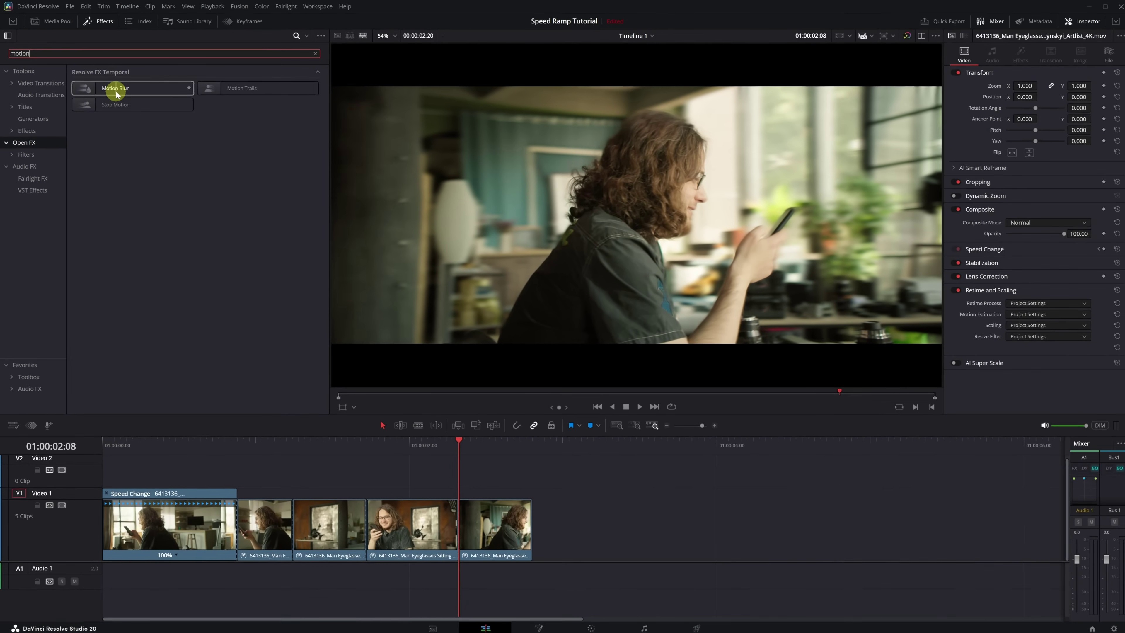
left_click(150, 117)
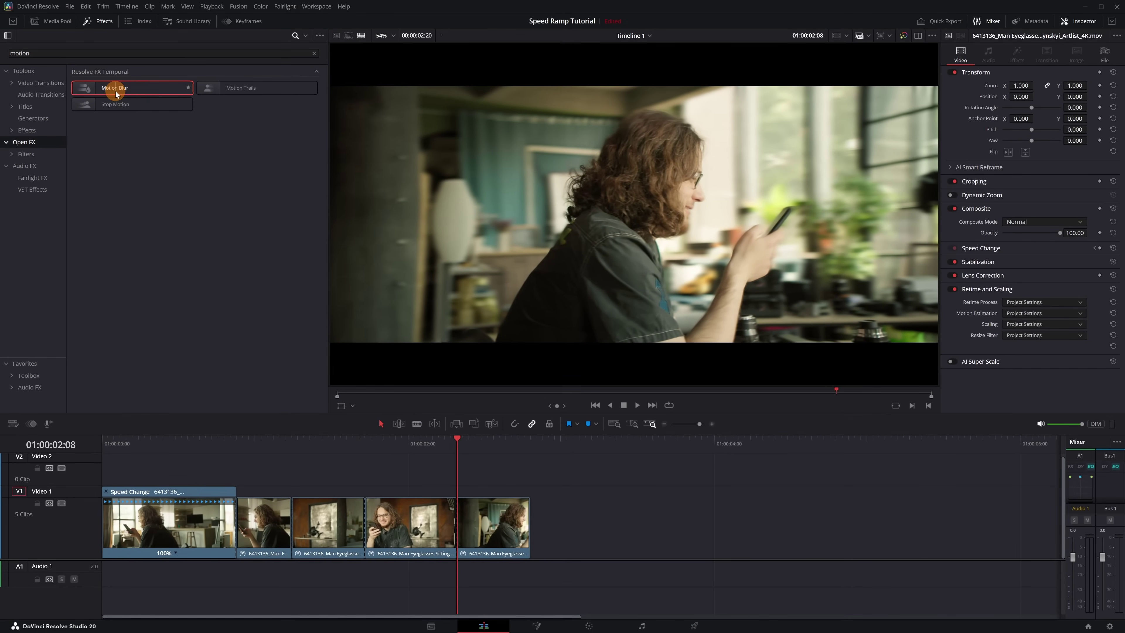
Drag Motion Blur onto the second and fourth V1 clips, then preview a frame in the first fast clip
left_click_drag(115, 92, 271, 521)
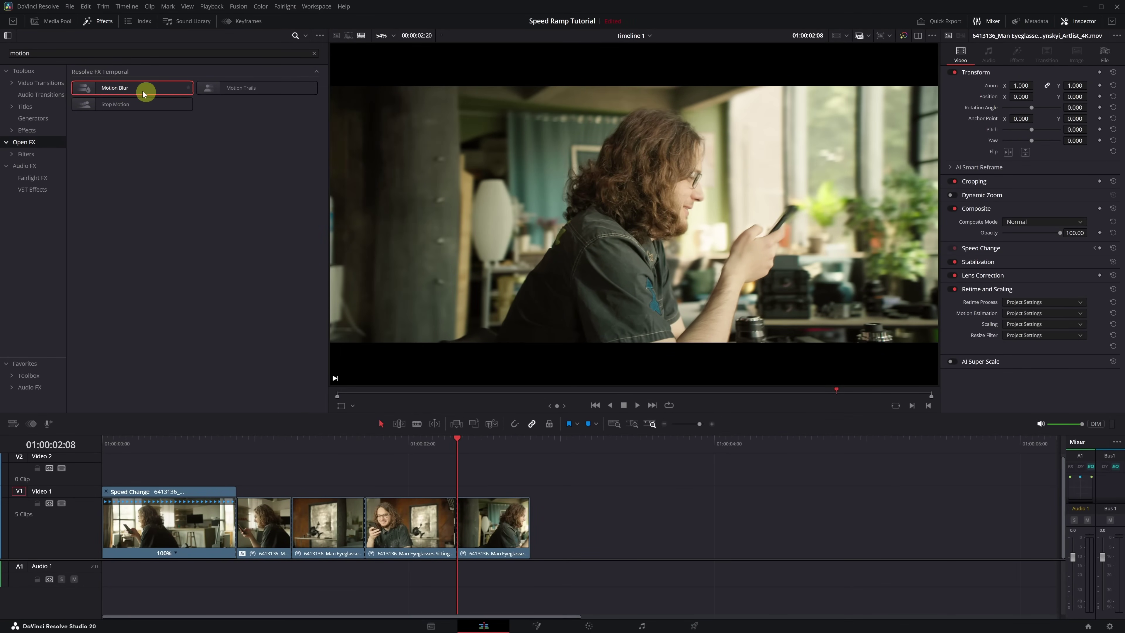
left_click_drag(144, 93, 402, 525)
left_click(226, 442)
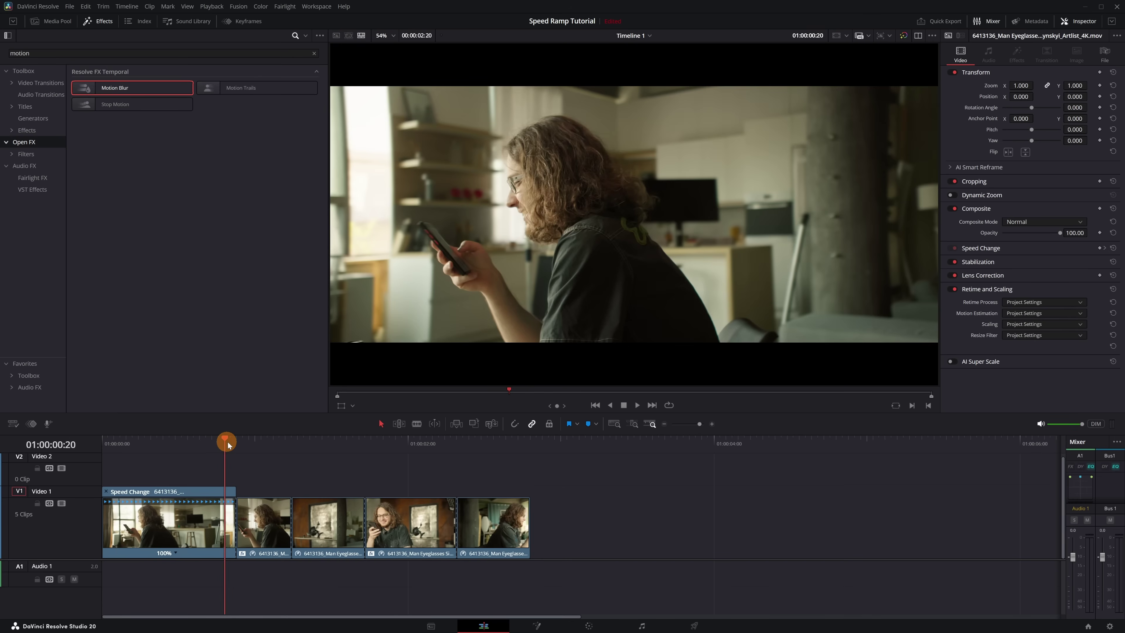
left_click_drag(228, 443, 265, 447)
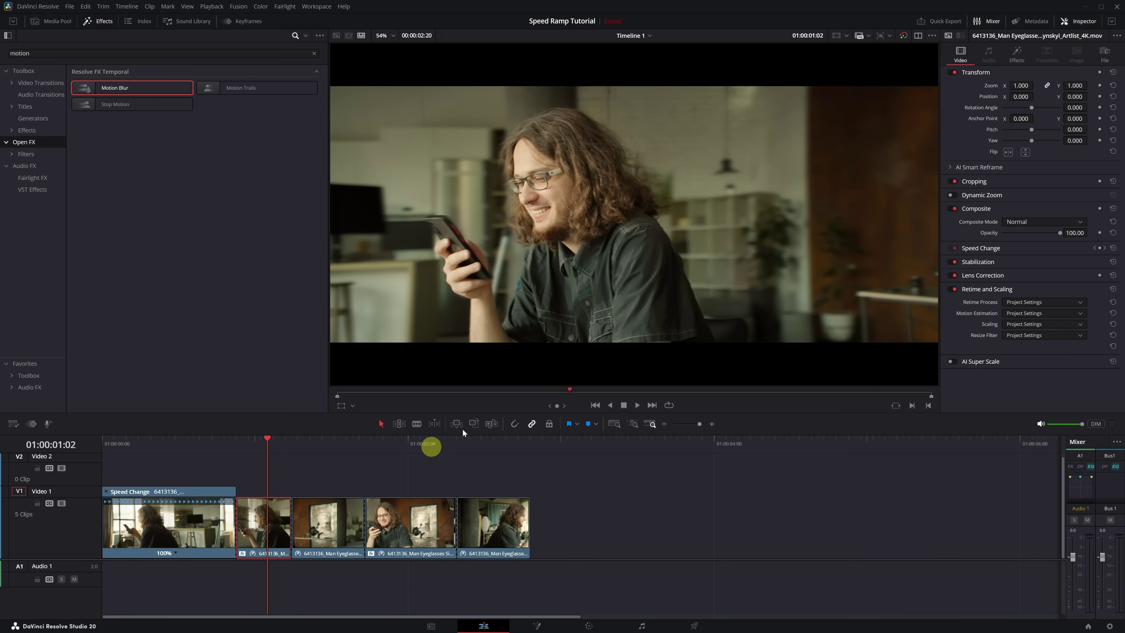
Show the clip's Motion Blur settings in the Inspector and toggle the effect off and on to compare
left_click(1018, 58)
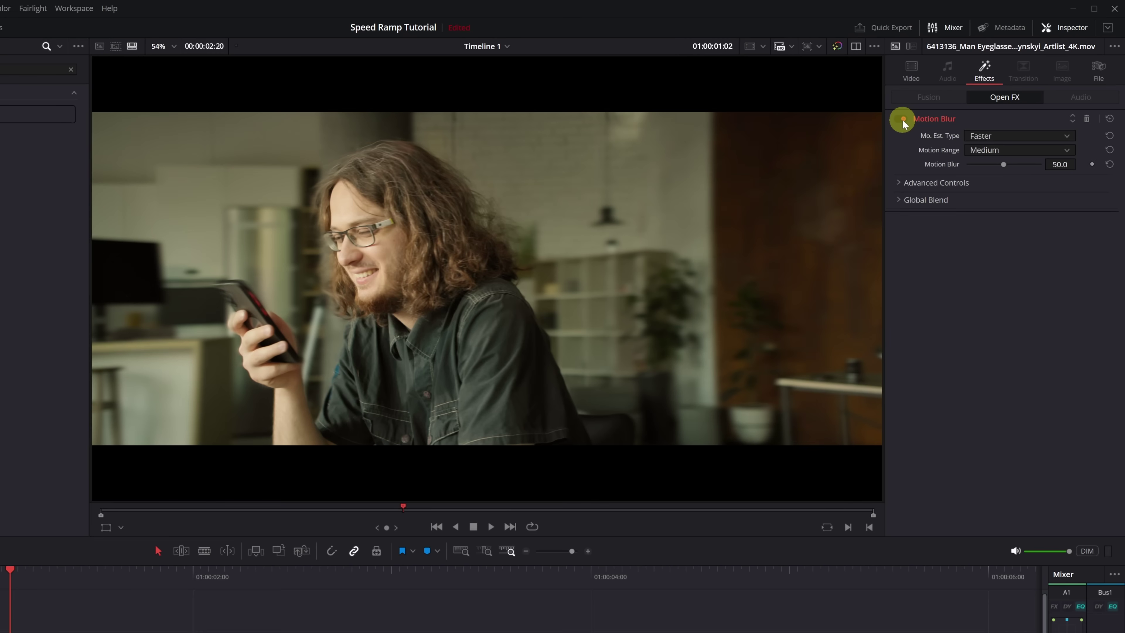
left_click(901, 119)
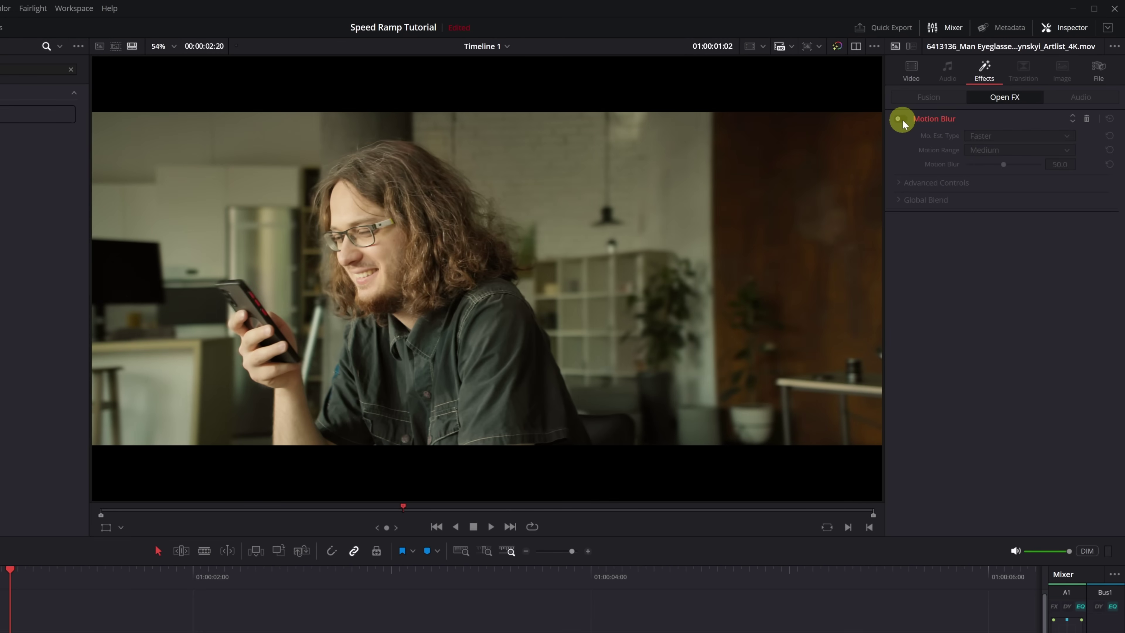
left_click(901, 119)
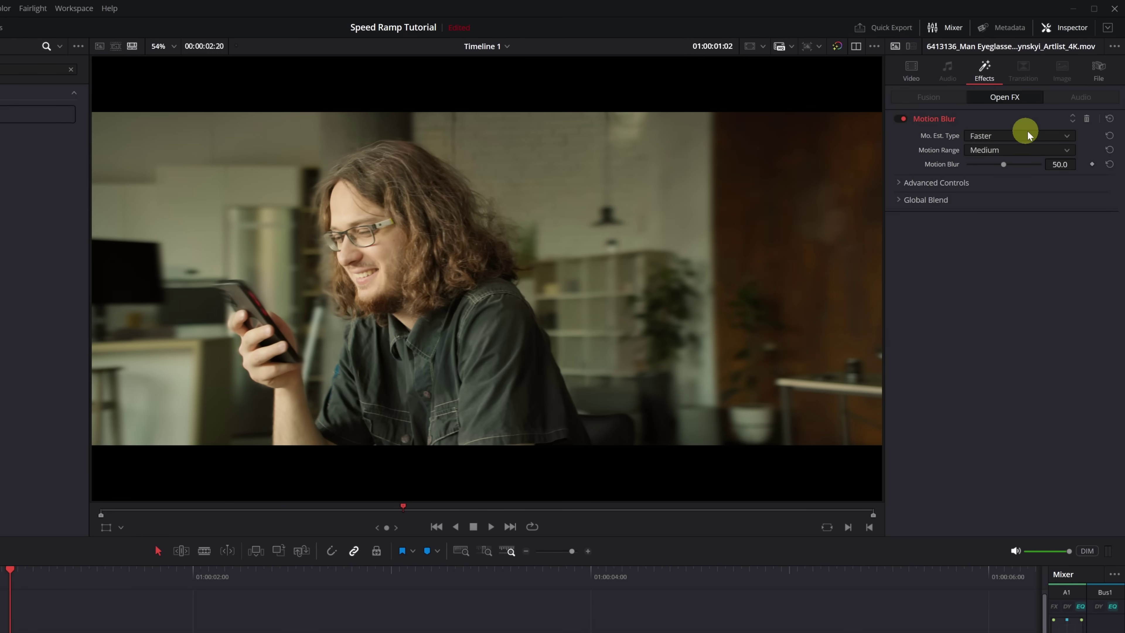
Set Motion Blur estimation to Better, raise the blur to 100.0, and compare with it off and on
left_click(1067, 137)
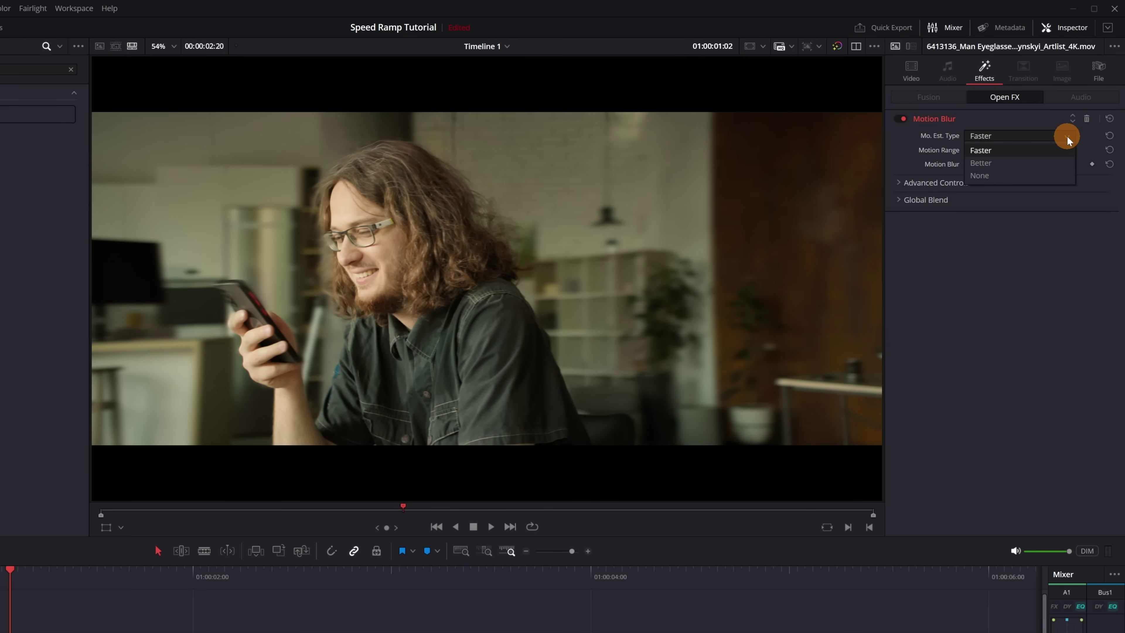
left_click(980, 165)
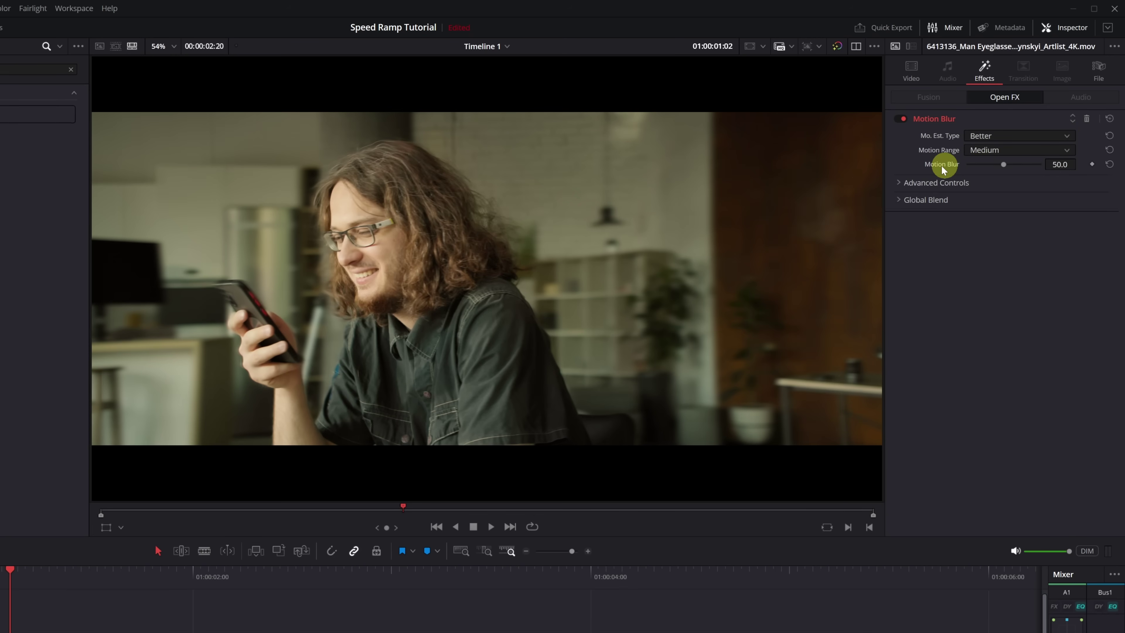
left_click_drag(1003, 165, 1051, 171)
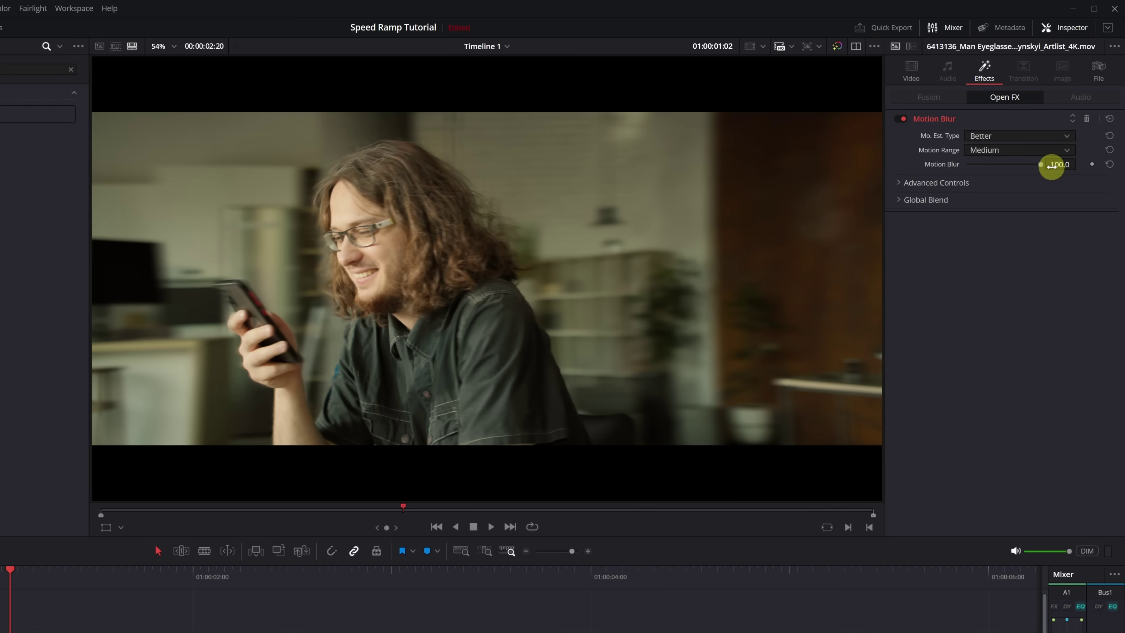
left_click(899, 119)
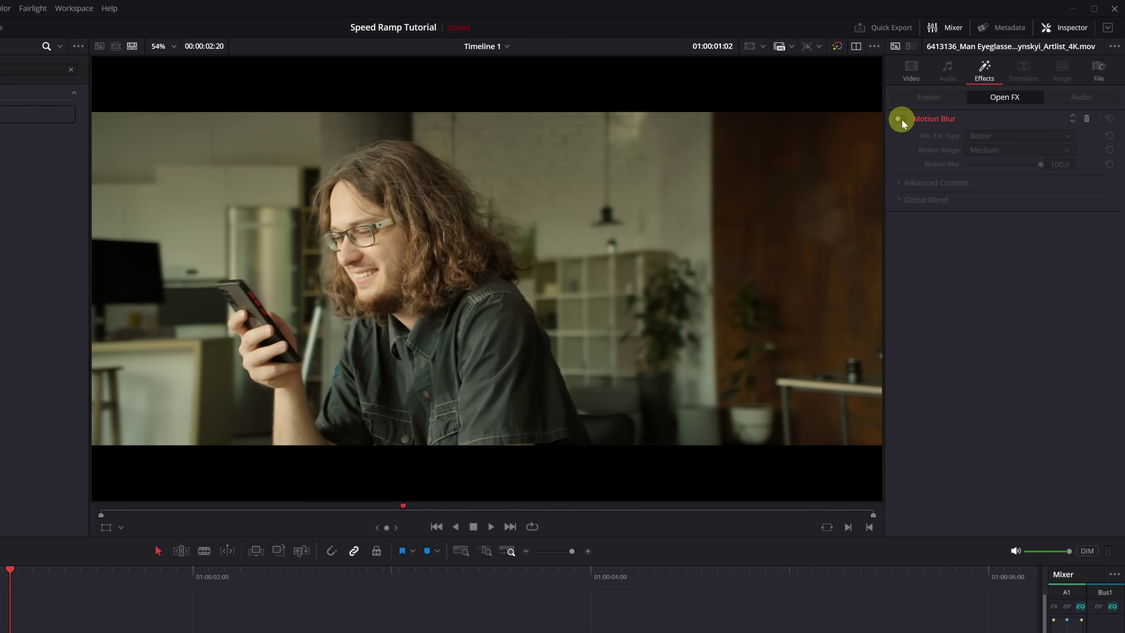
left_click(902, 119)
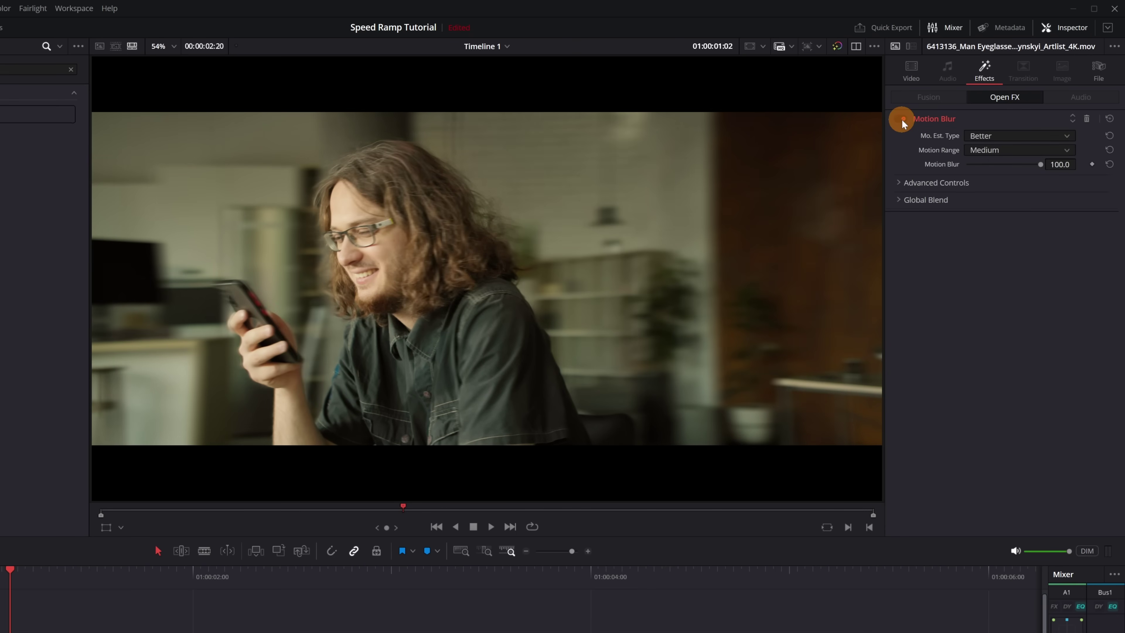
left_click(902, 119)
left_click(902, 118)
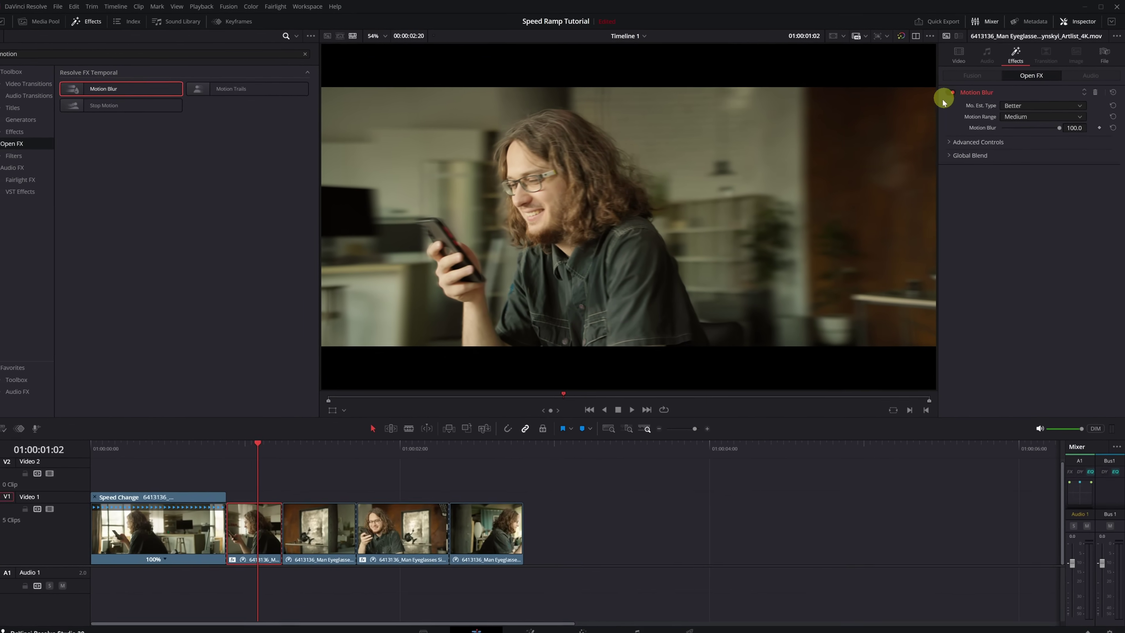
Set the fourth clip's Motion Blur to Better estimation at about 100, then play from the start
left_click(276, 612)
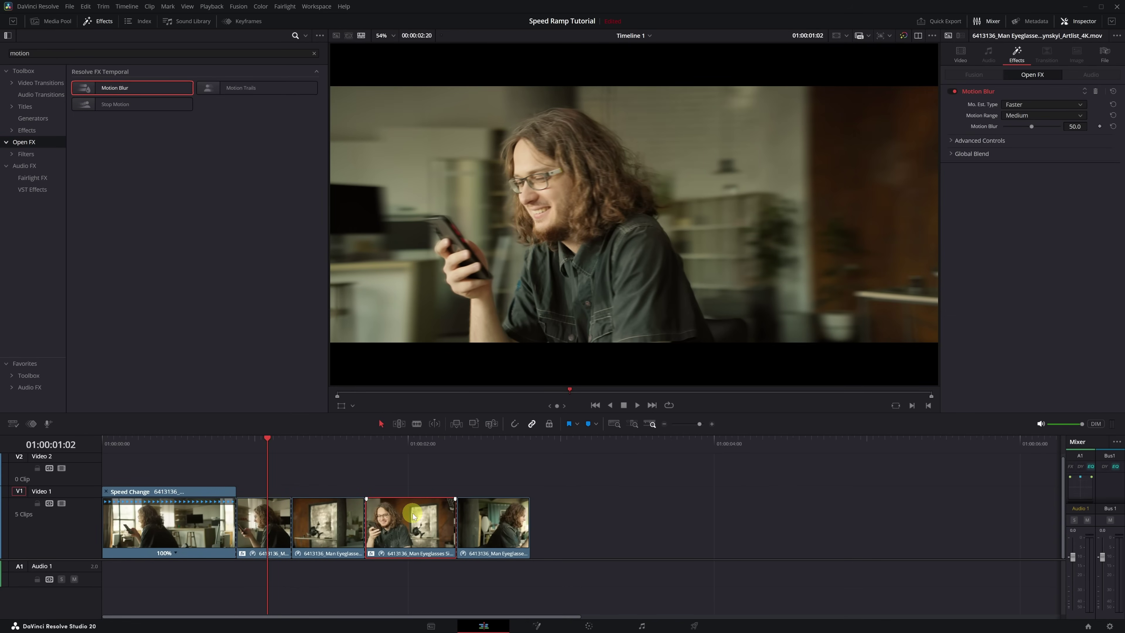
left_click(410, 446)
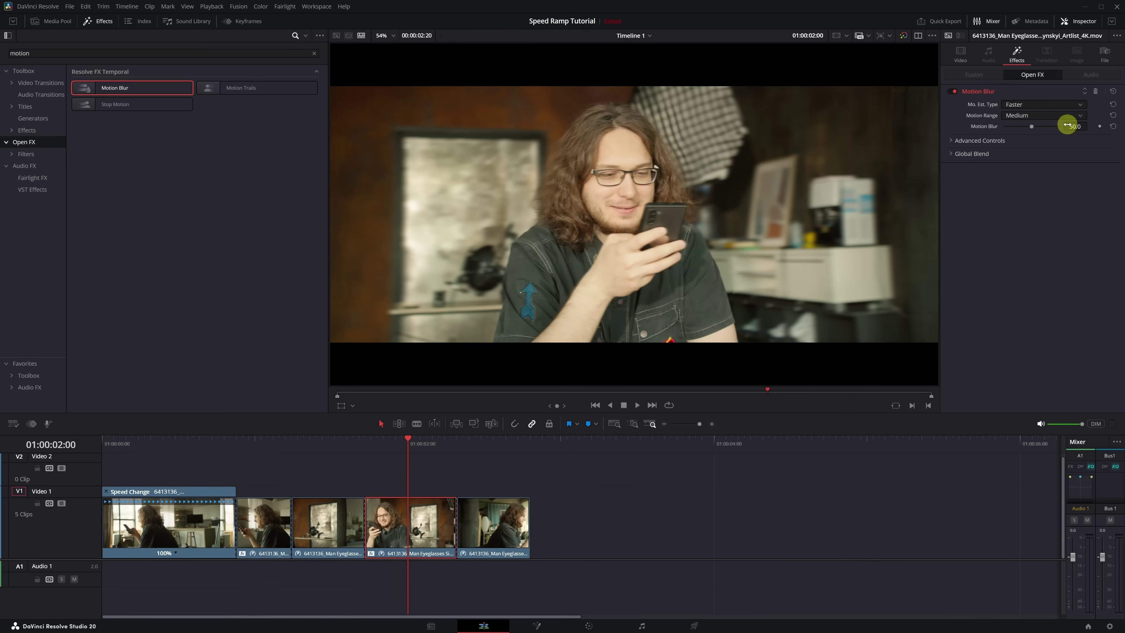
left_click(1078, 106)
left_click(1014, 126)
left_click_drag(1031, 127, 1063, 126)
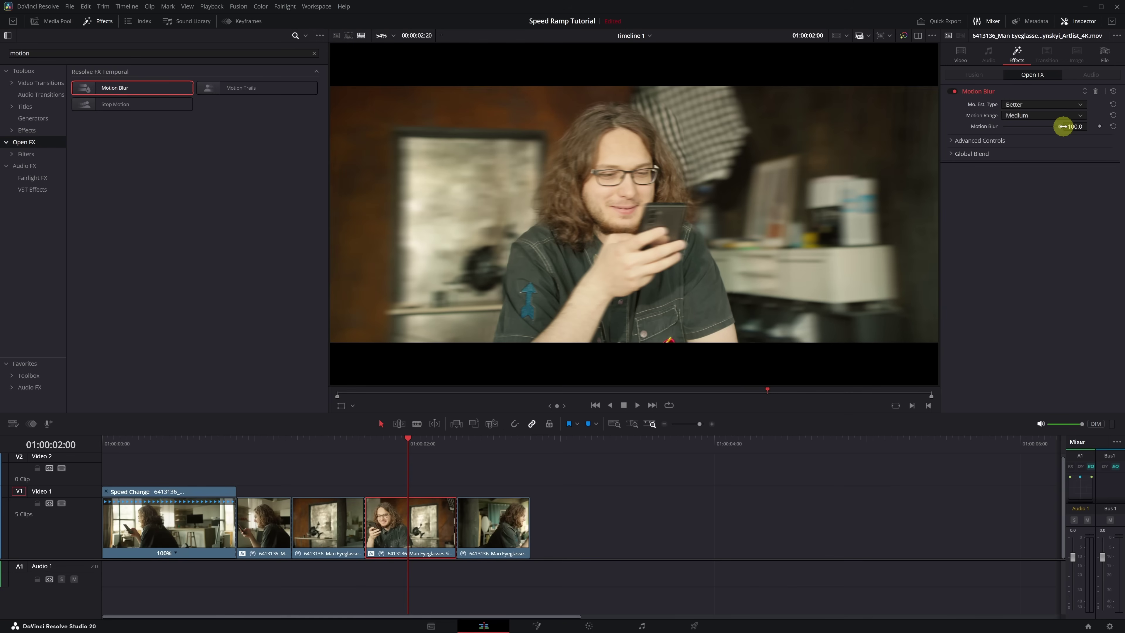
left_click_drag(226, 441, 93, 458)
key("space")
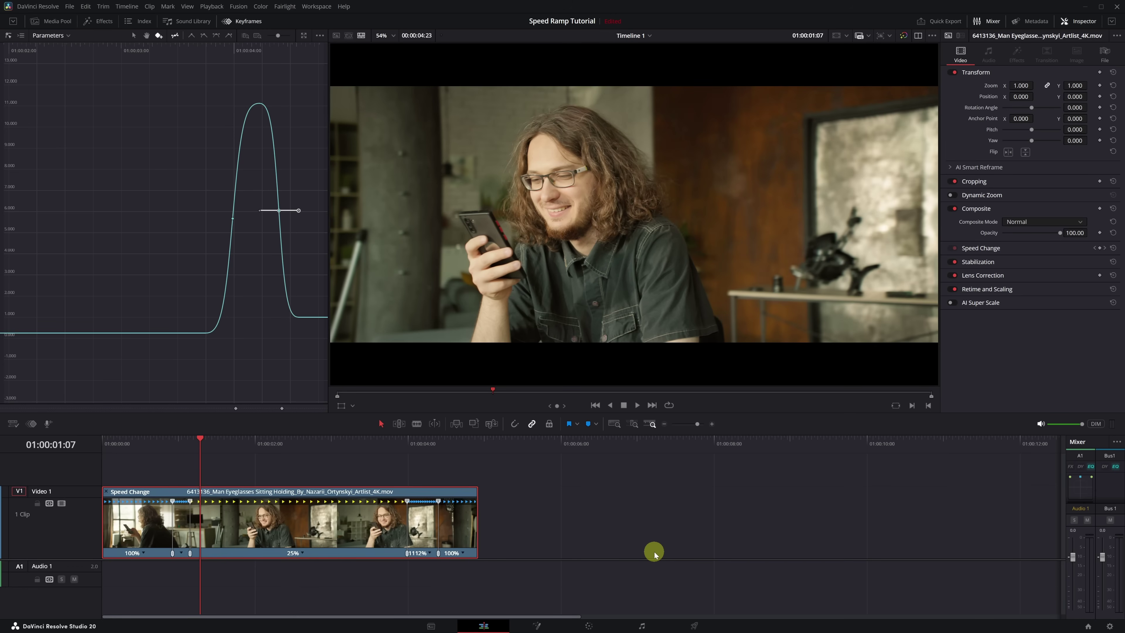
Play the clip from 01:00:00:14 to watch its 100%, 25%, 1112%, 100% speed sections
left_click(173, 448)
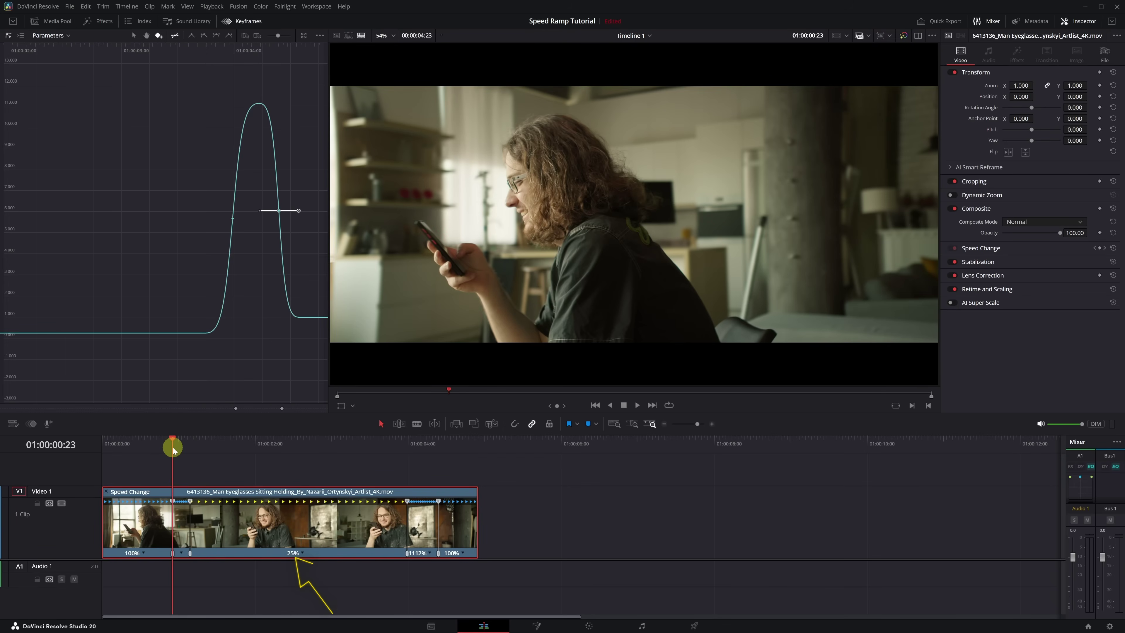
left_click(146, 447)
key("space")
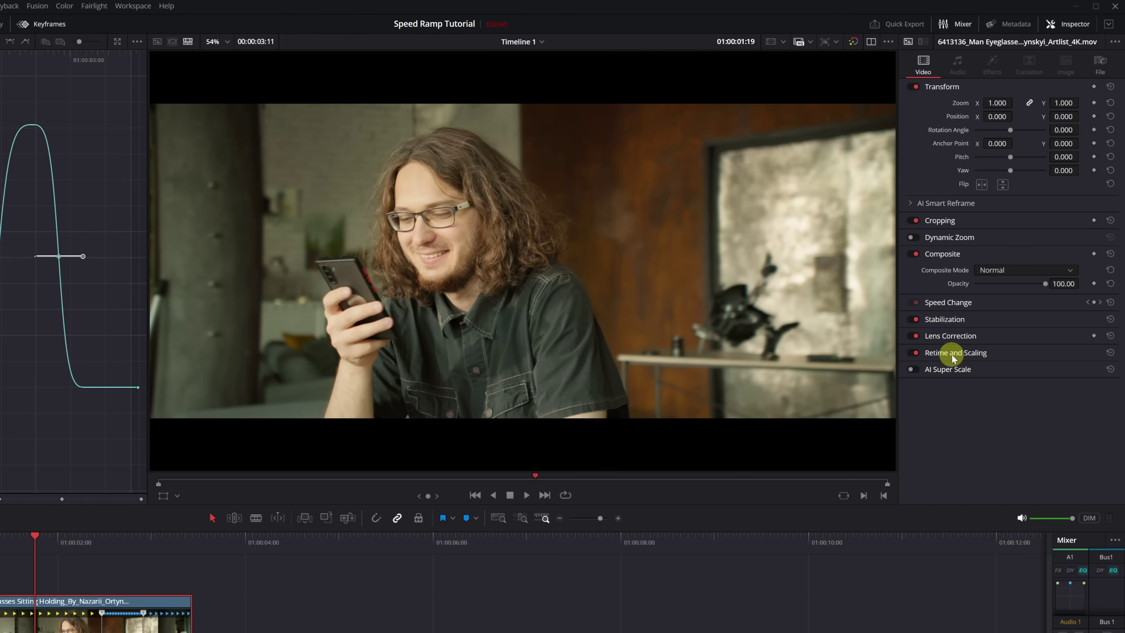
In Retime and Scaling, set Retime Process to Optical Flow and Motion Estimation to AI Speed Warp Better
left_click(953, 354)
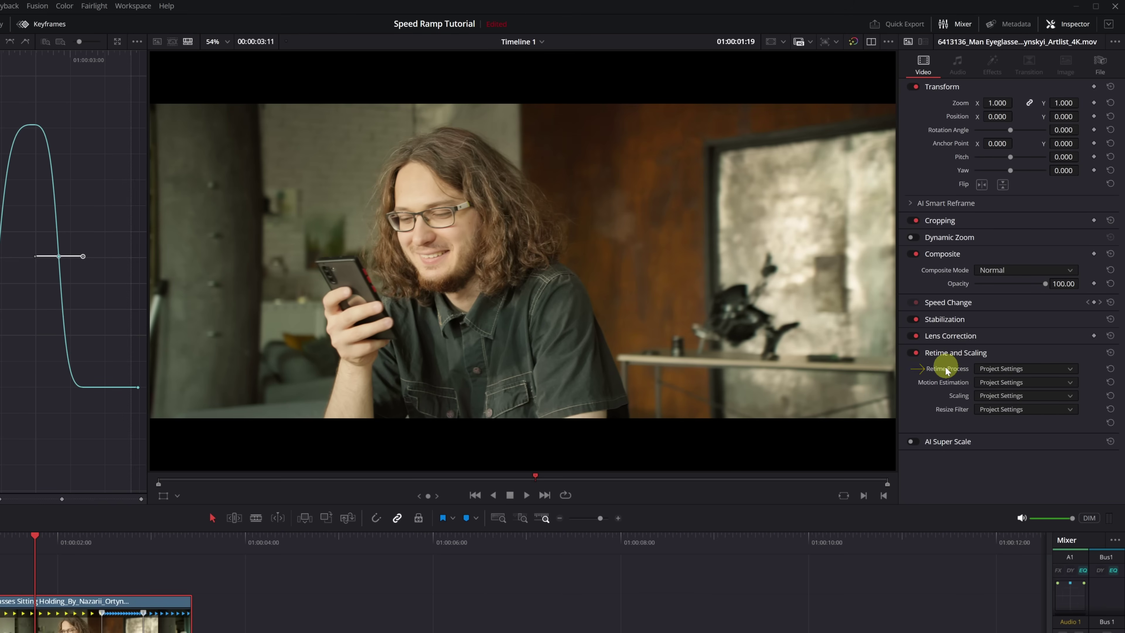
left_click(1068, 369)
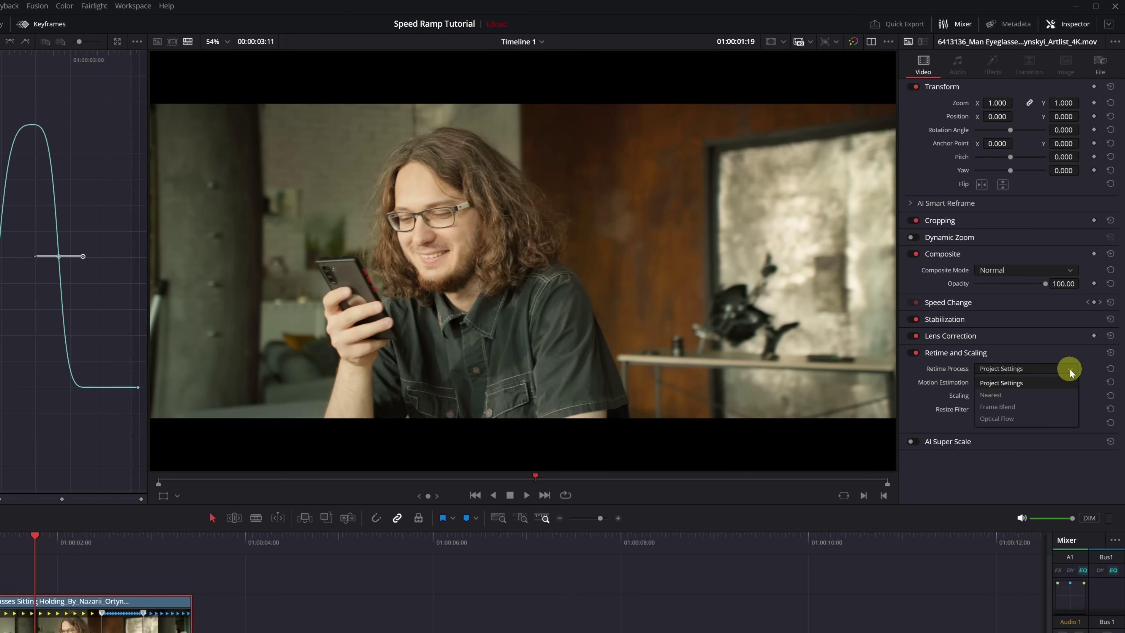
left_click(1001, 419)
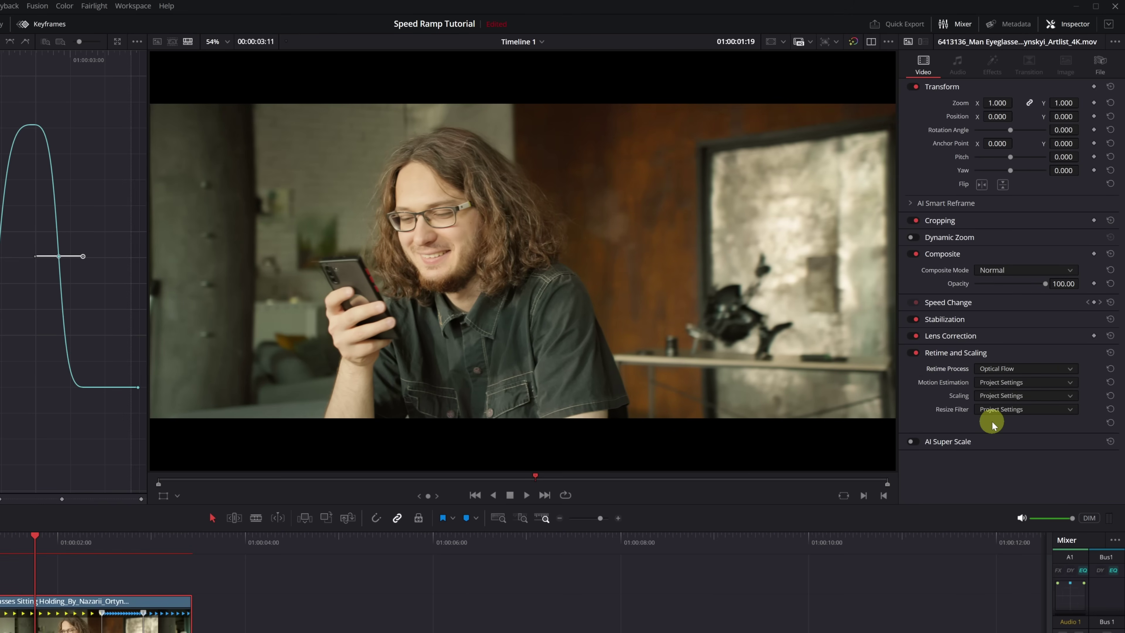
left_click(1069, 383)
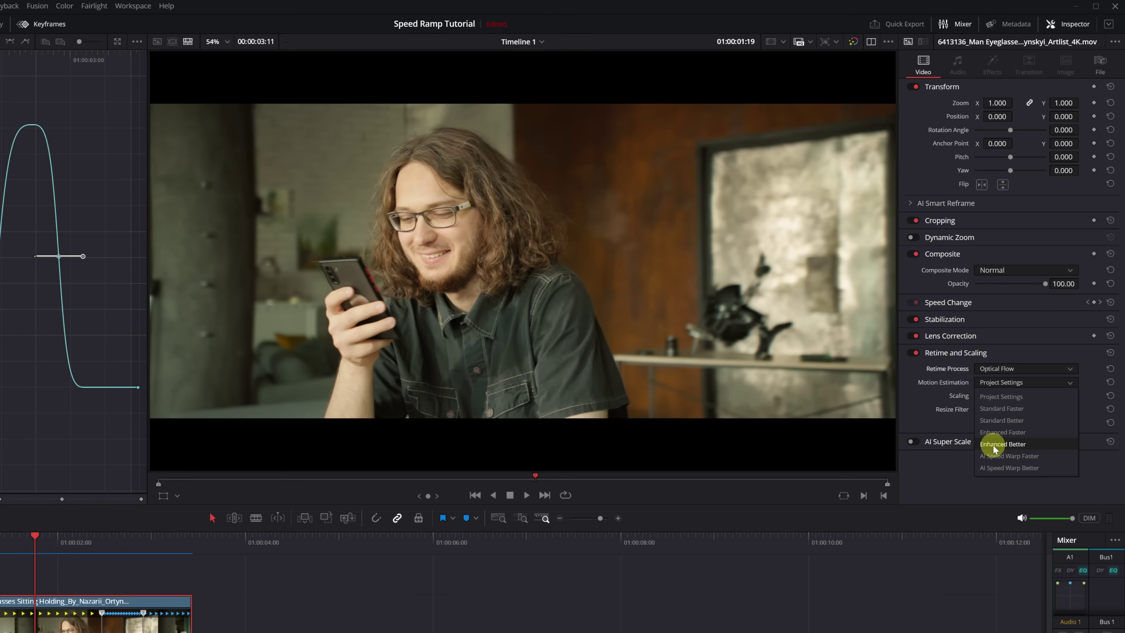
left_click(995, 469)
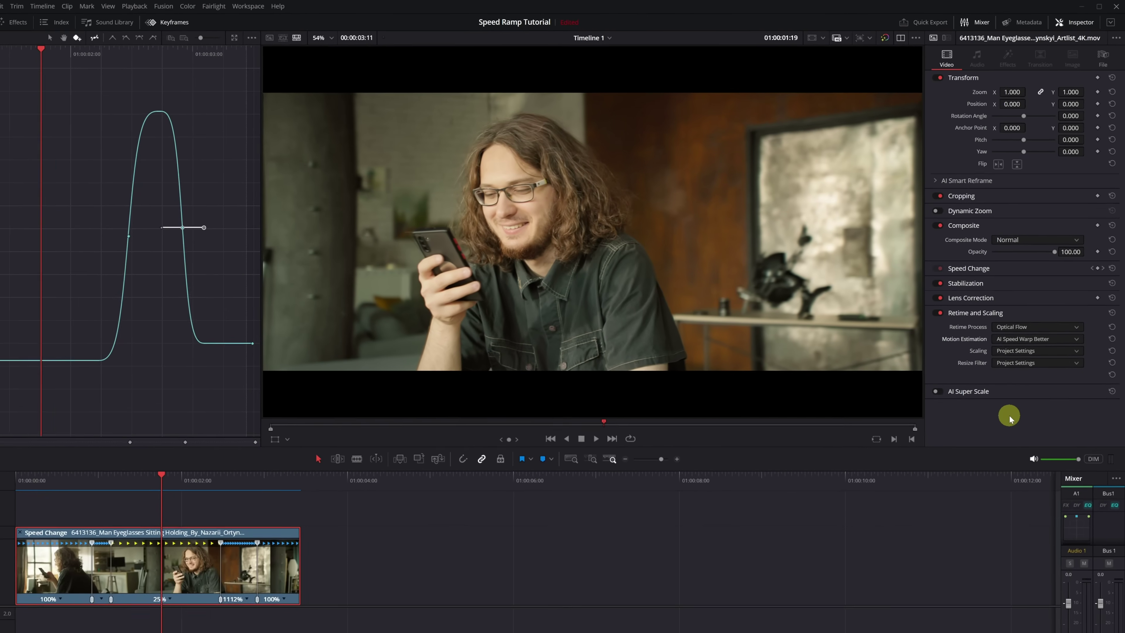
Scrub the playhead back to 01:00:00:14 and play the optical-flow speed ramp
left_click(112, 482)
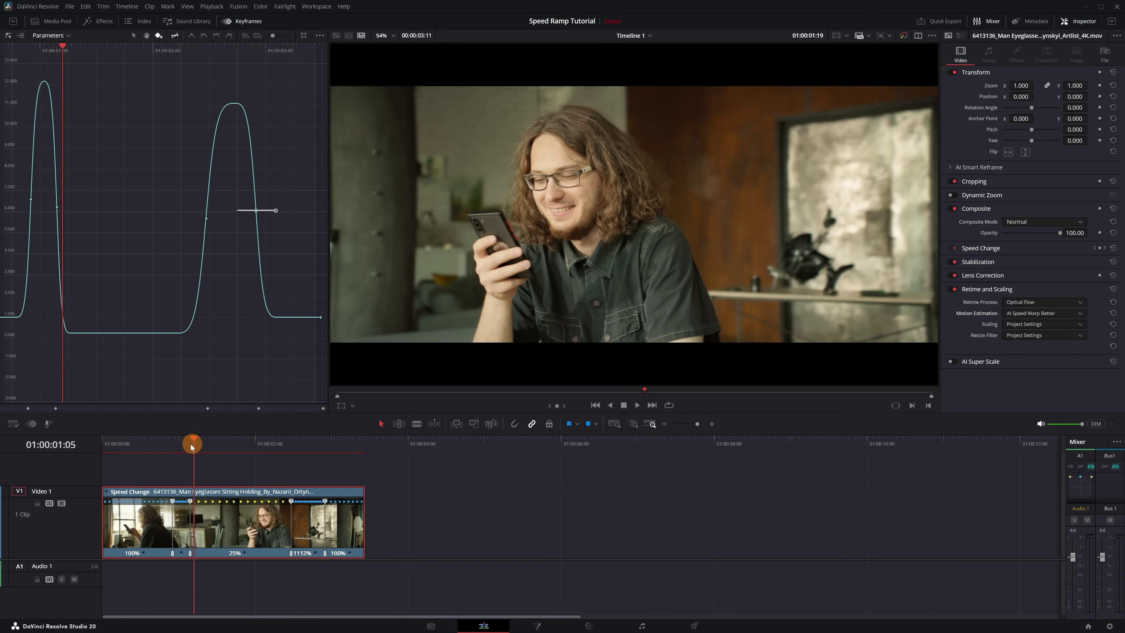
left_click_drag(192, 446, 146, 449)
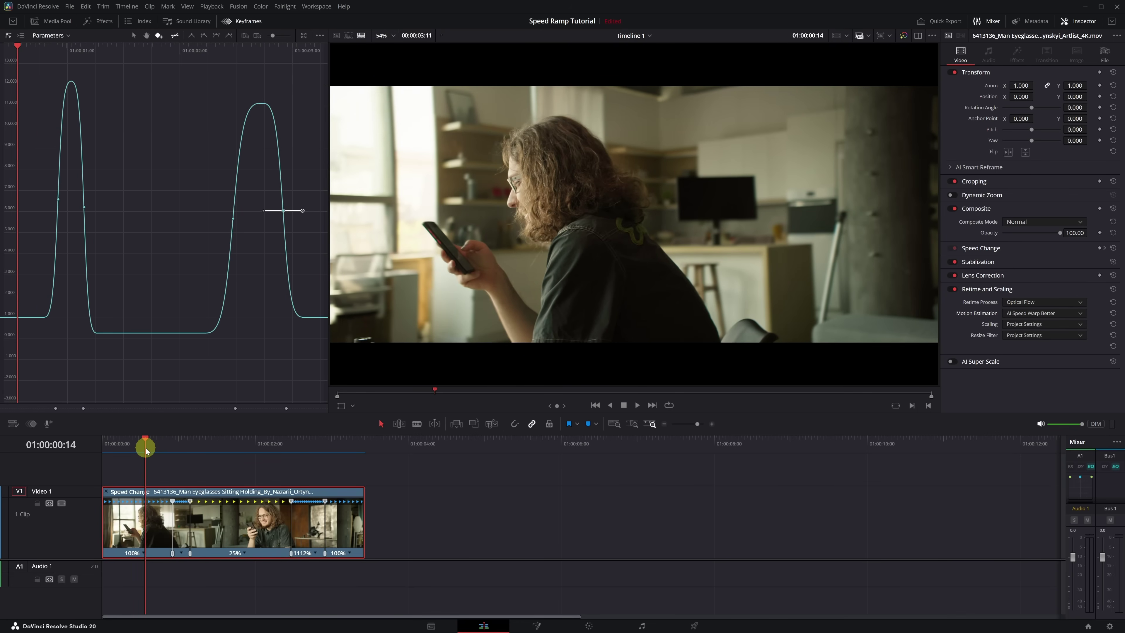
key("space")
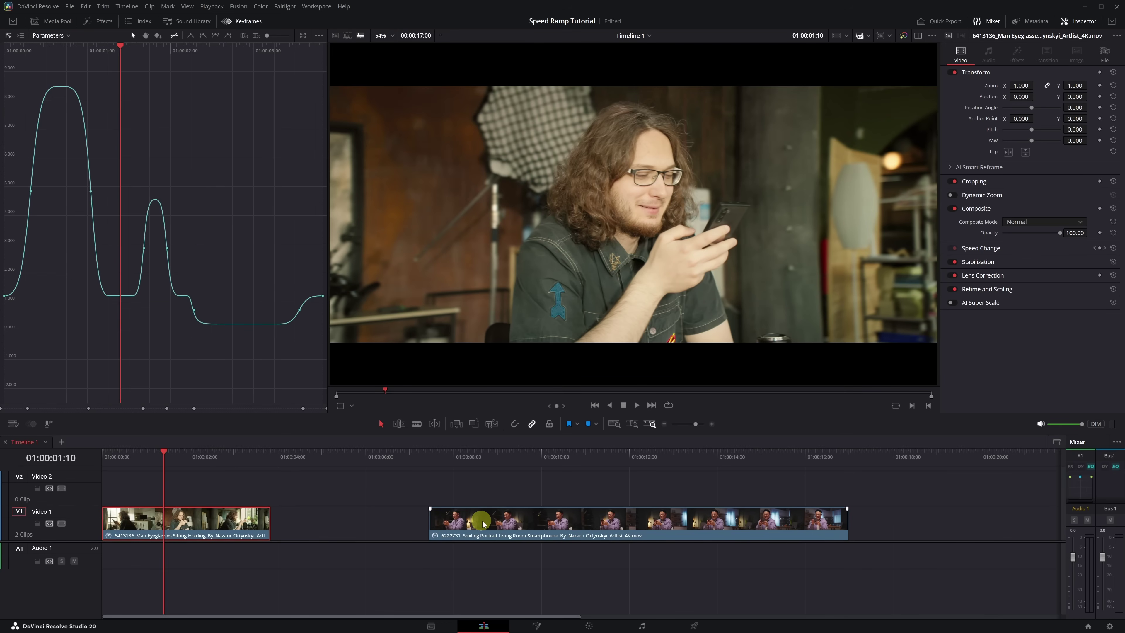
Copy the first speed-ramped clip and select the smiling-portrait clip
right_click(211, 524)
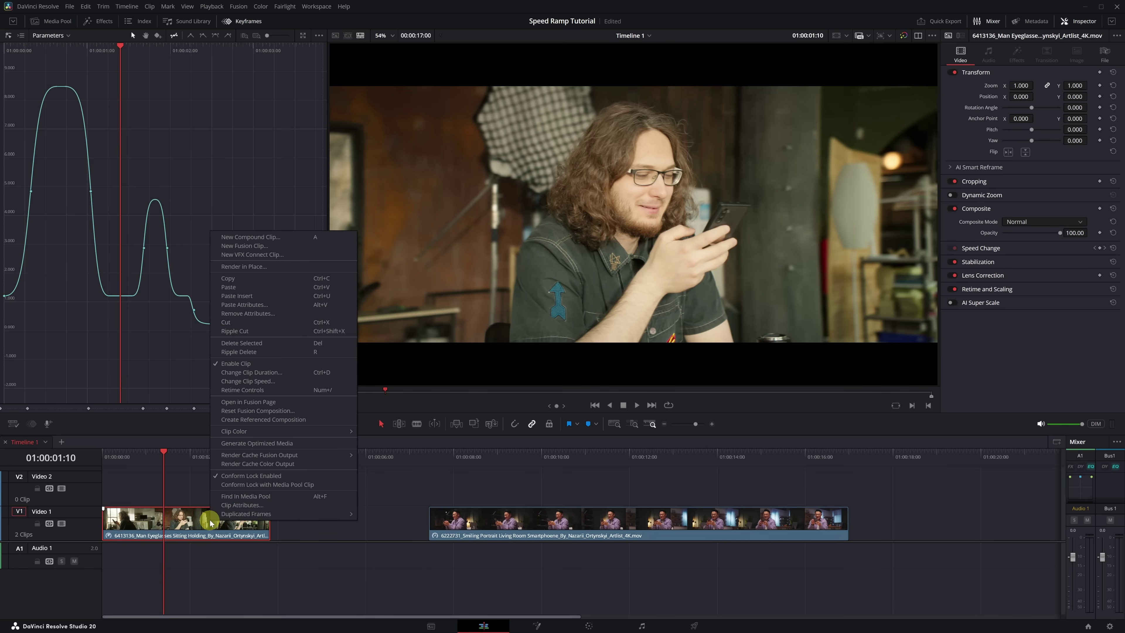
left_click(251, 277)
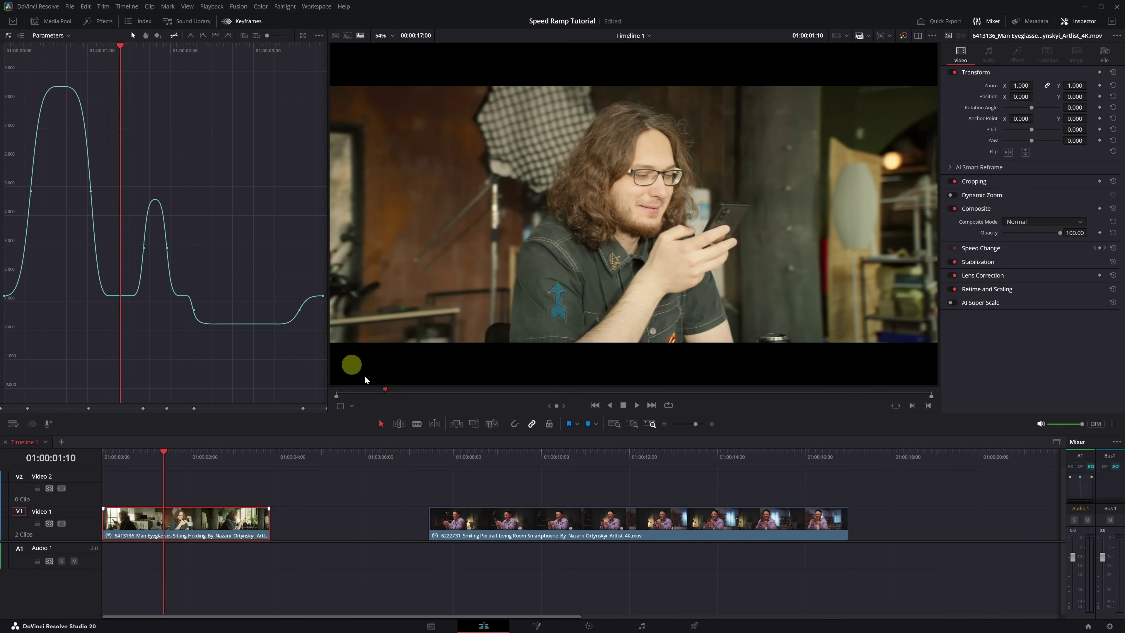
left_click(460, 453)
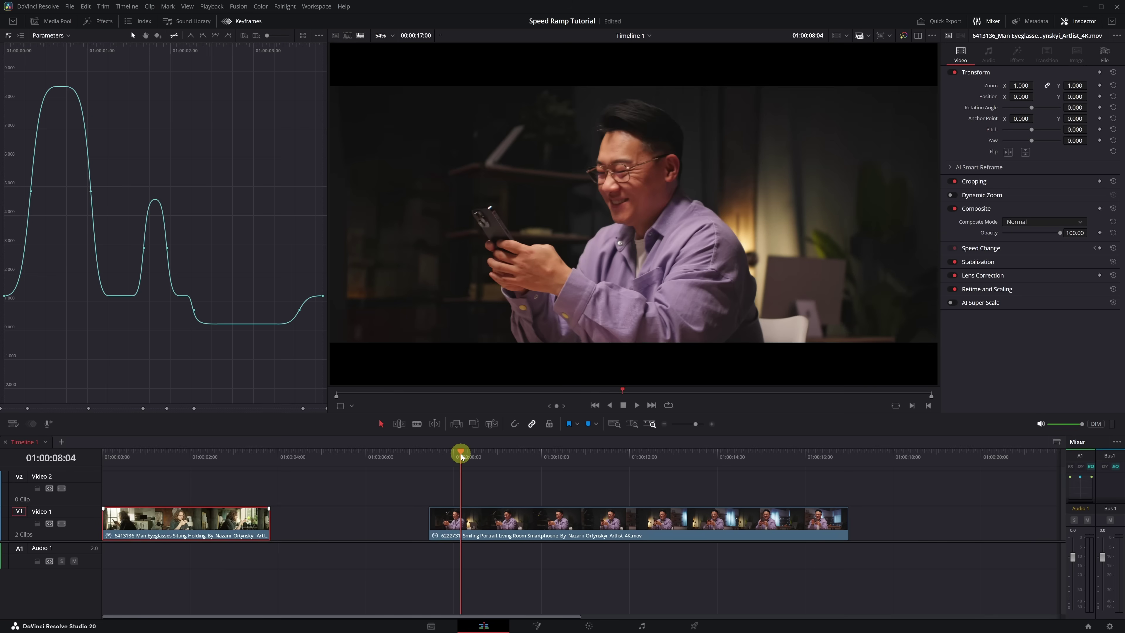
left_click(483, 526)
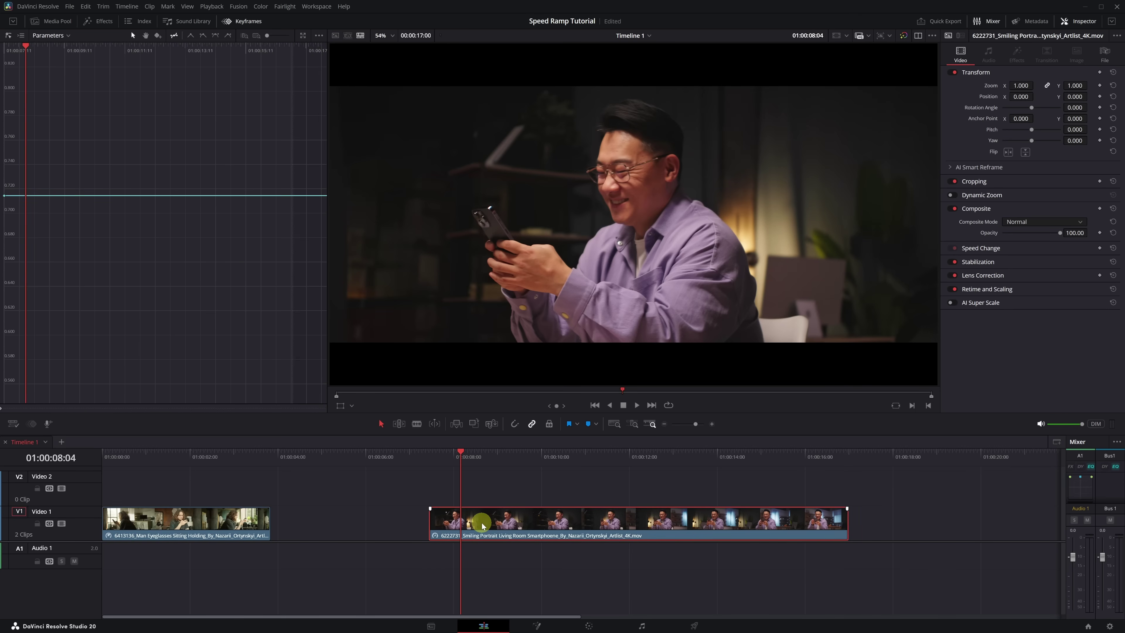
Paste Attributes onto the smiling-portrait clip with Retime Effects ticked
right_click(482, 525)
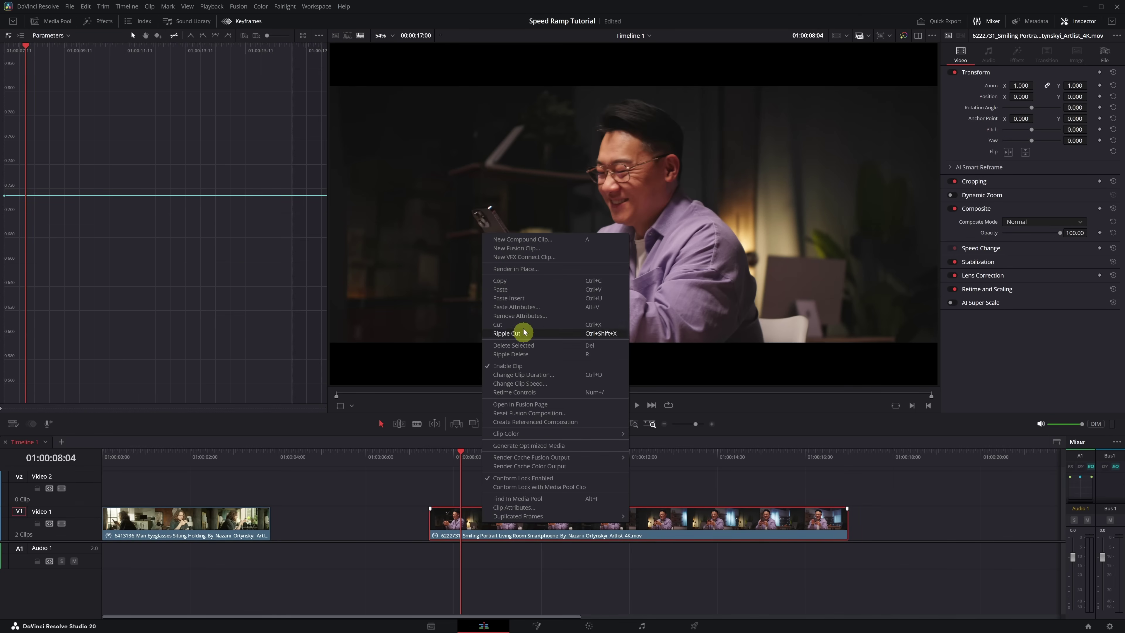
left_click(519, 306)
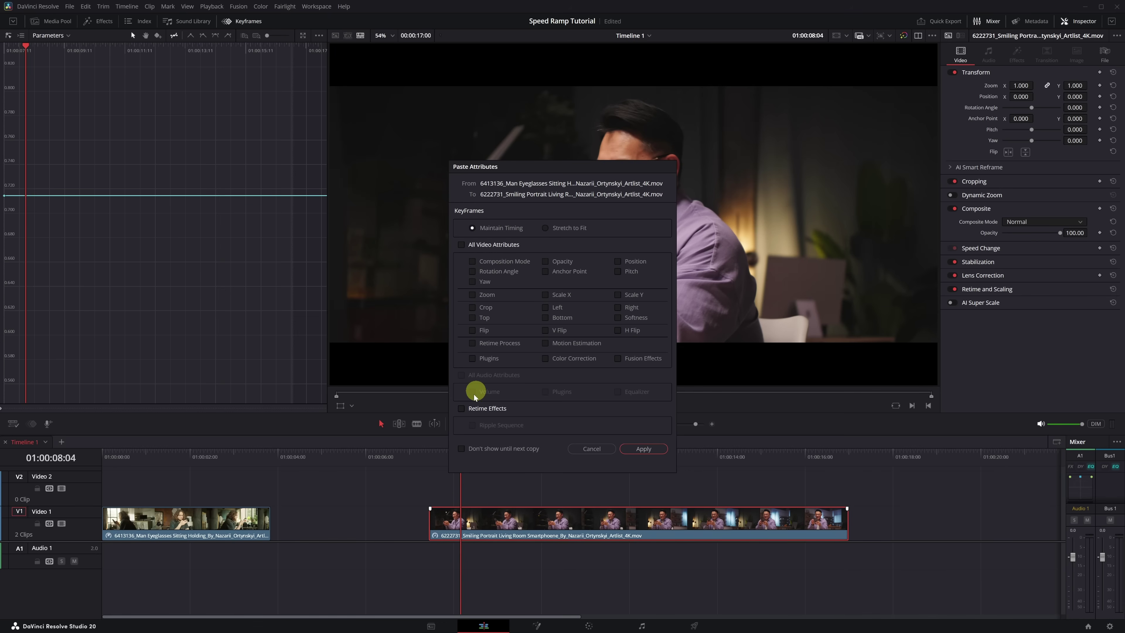
left_click(461, 408)
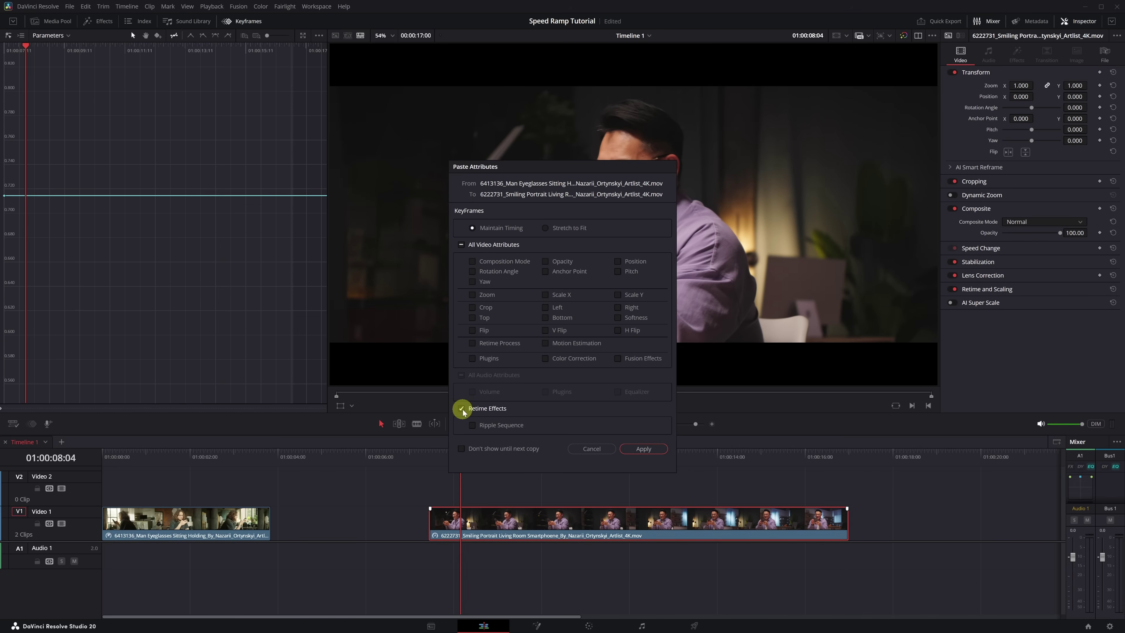
left_click(643, 448)
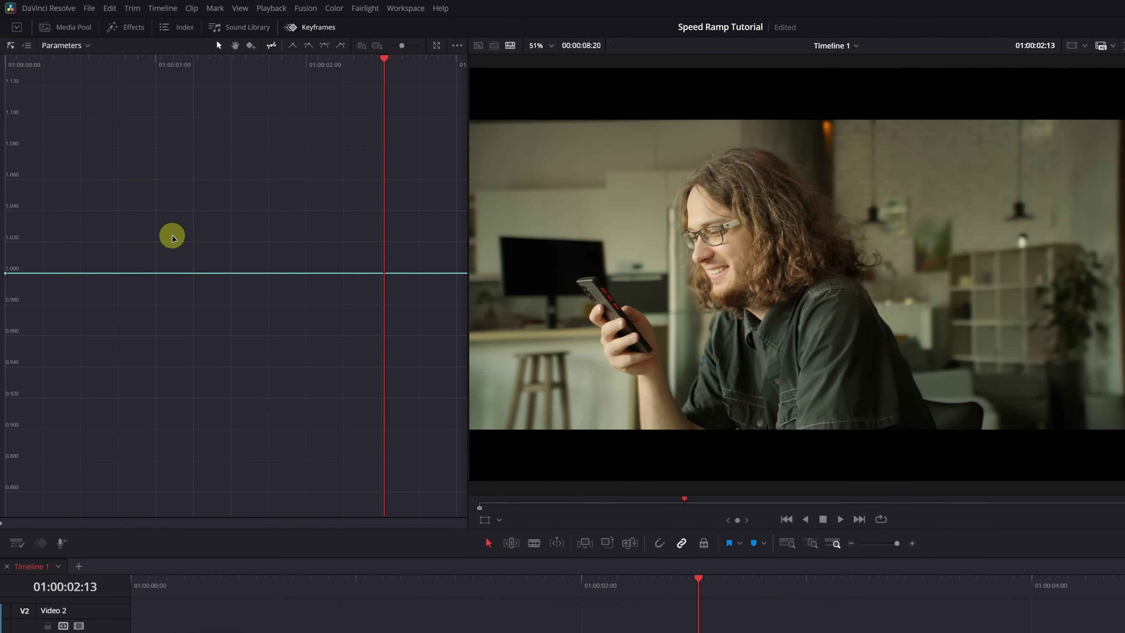
Add a keyframe on the Retime Speed curve and drag that section to 1.093 speed
left_click(255, 53)
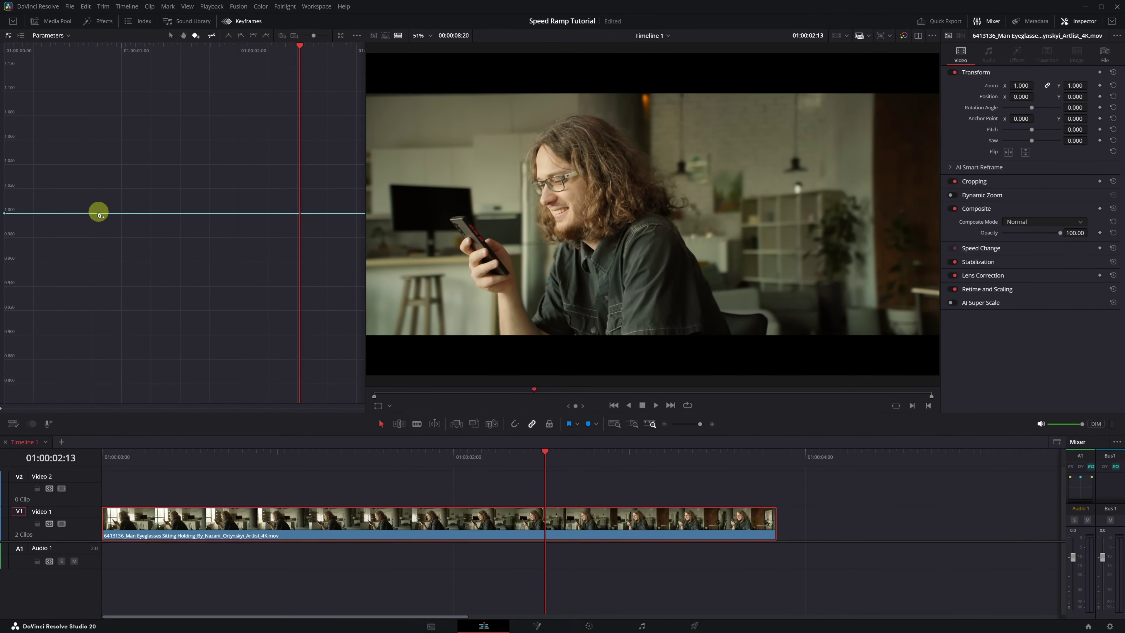
left_click(103, 225)
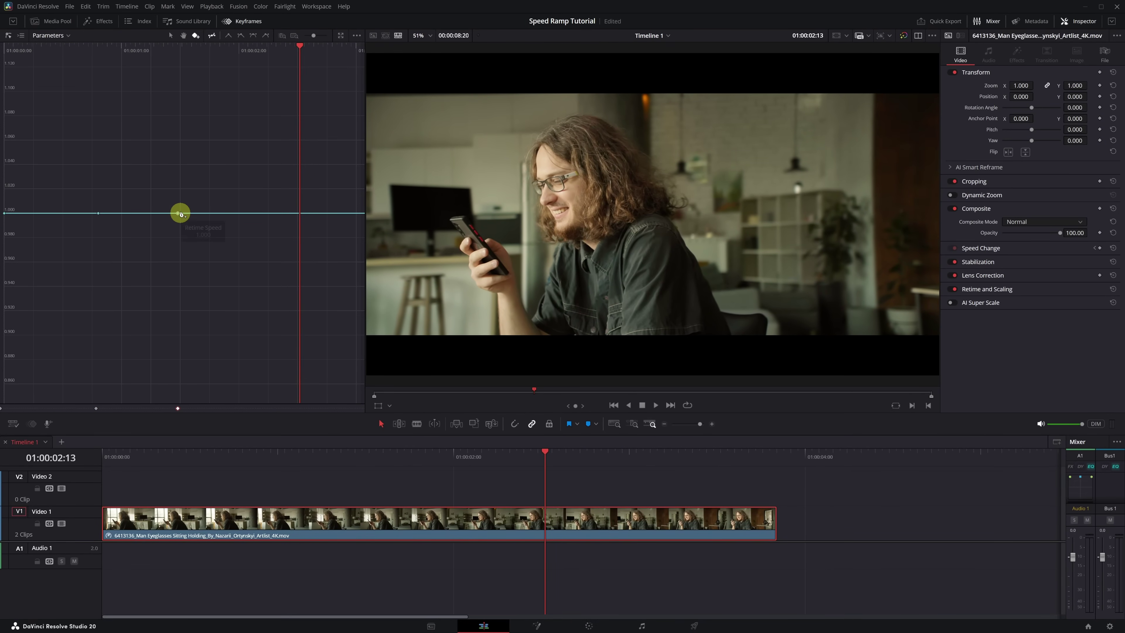
left_click(170, 35)
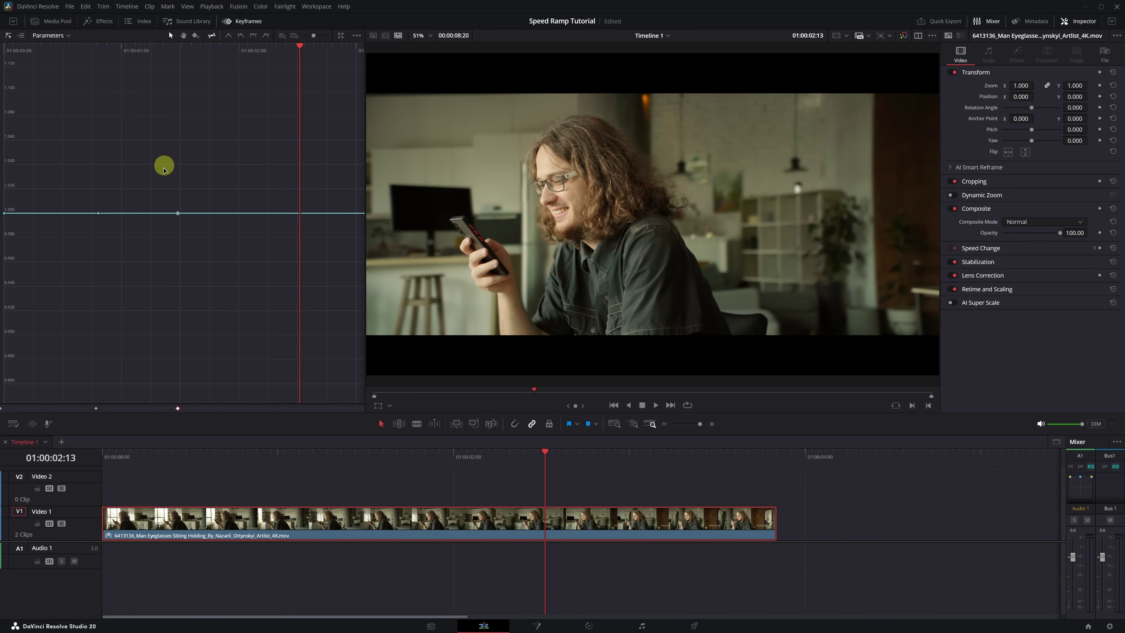
left_click_drag(136, 213, 137, 293)
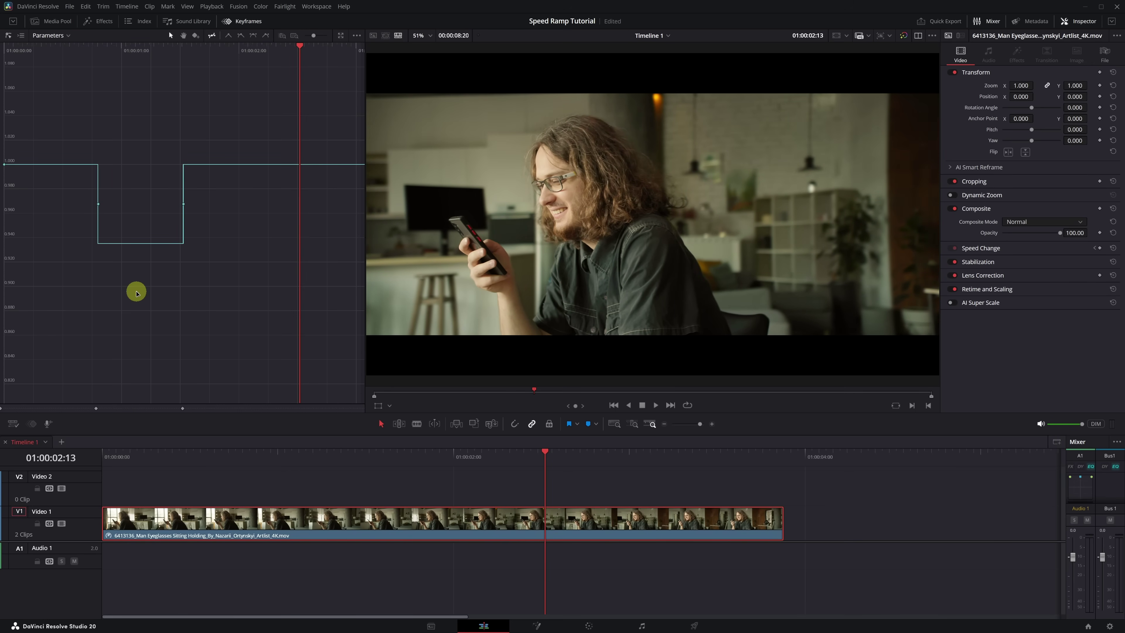
Show the parameter list, then float the Keyframe Editor on the right and enlarge it
left_click(10, 35)
left_click(20, 38)
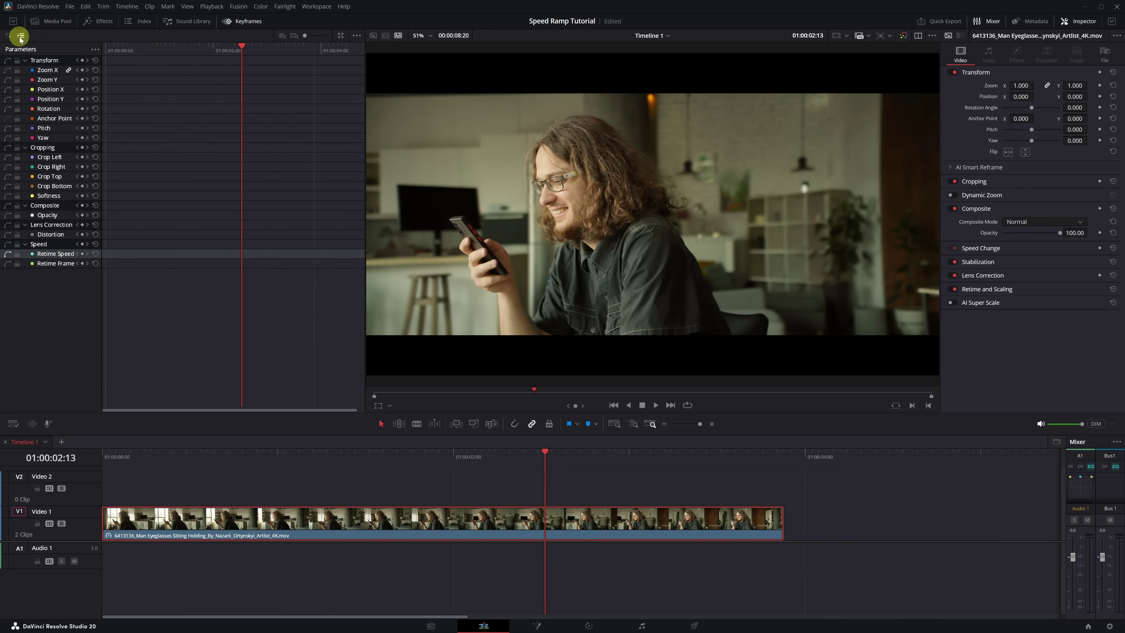
left_click(341, 37)
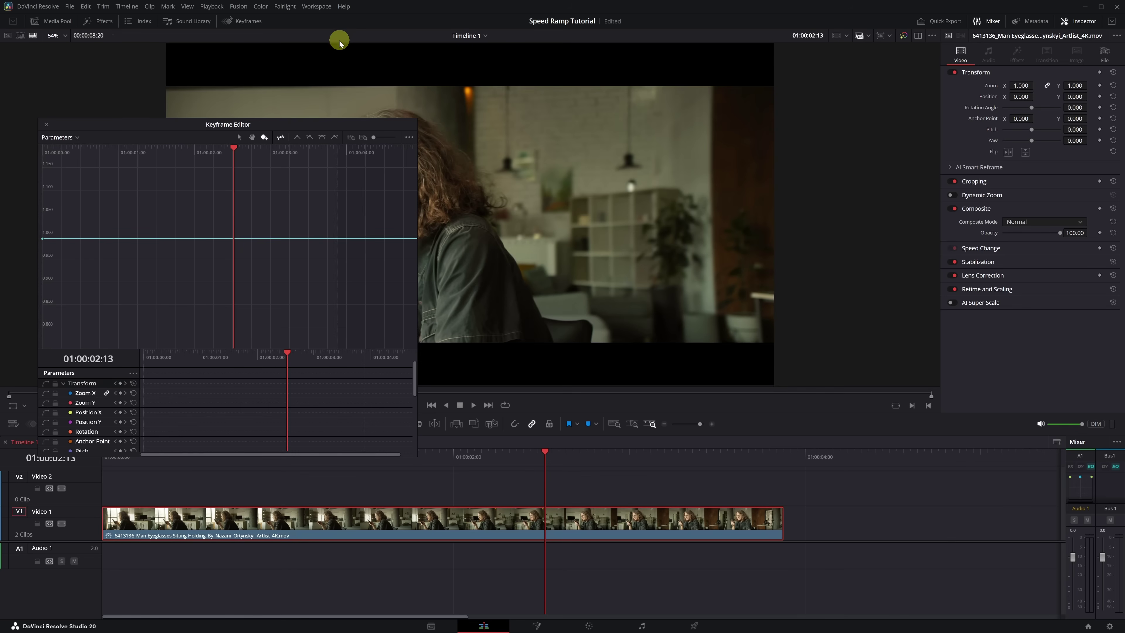
left_click_drag(159, 125, 876, 69)
left_click_drag(755, 414, 689, 589)
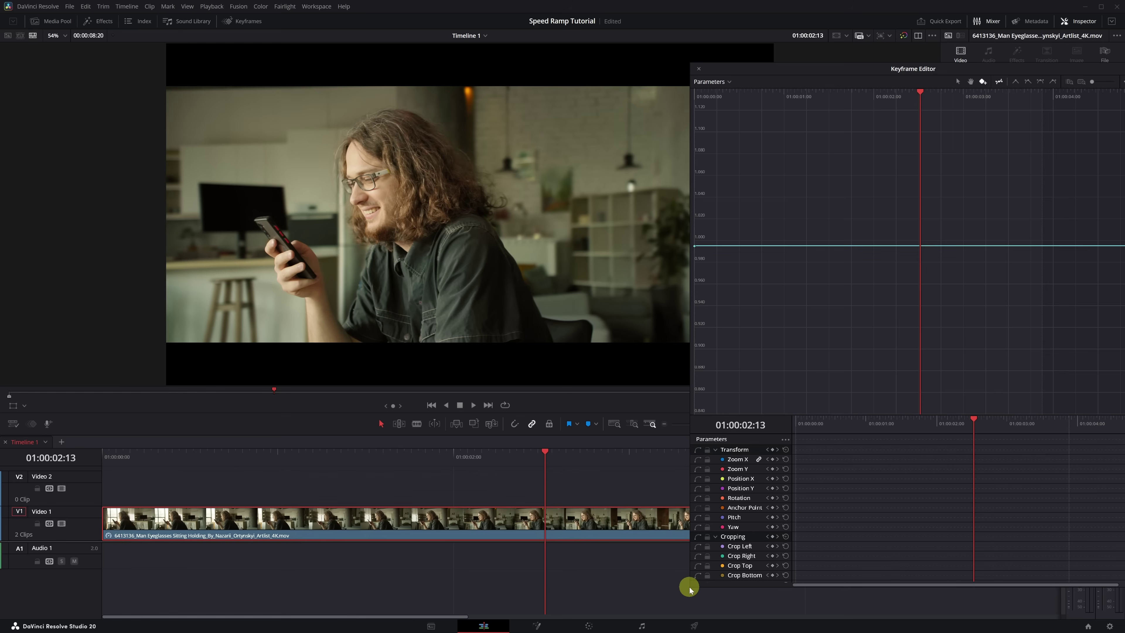